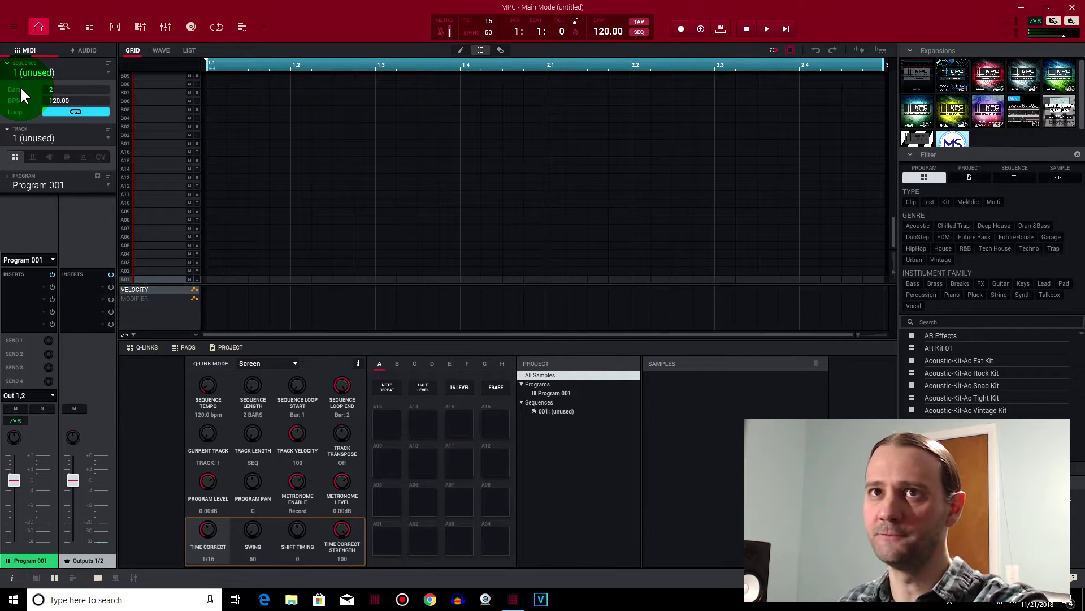
Step: Check for updates from the Help menu, revealing MPC 2.3.0.28 with its release notes
left_click(14, 29)
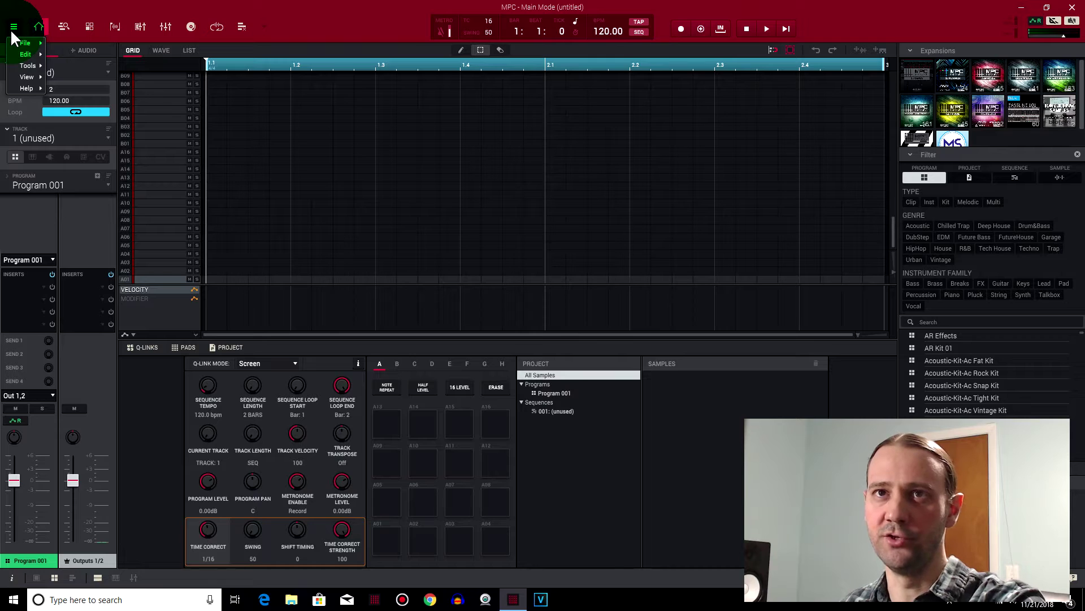
mouse_move(21, 88)
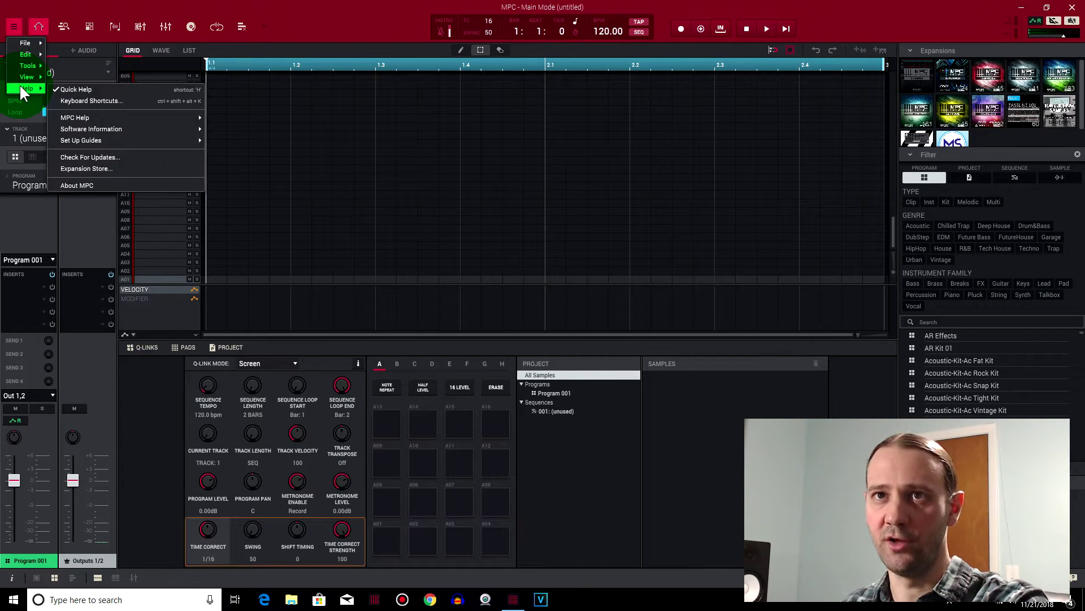
mouse_move(113, 138)
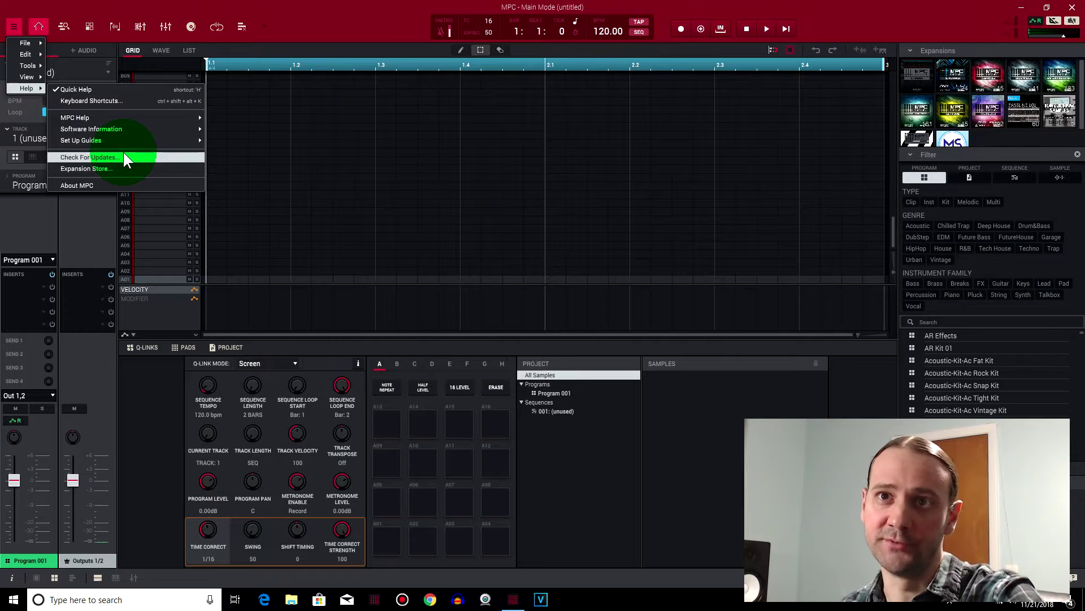
left_click(123, 157)
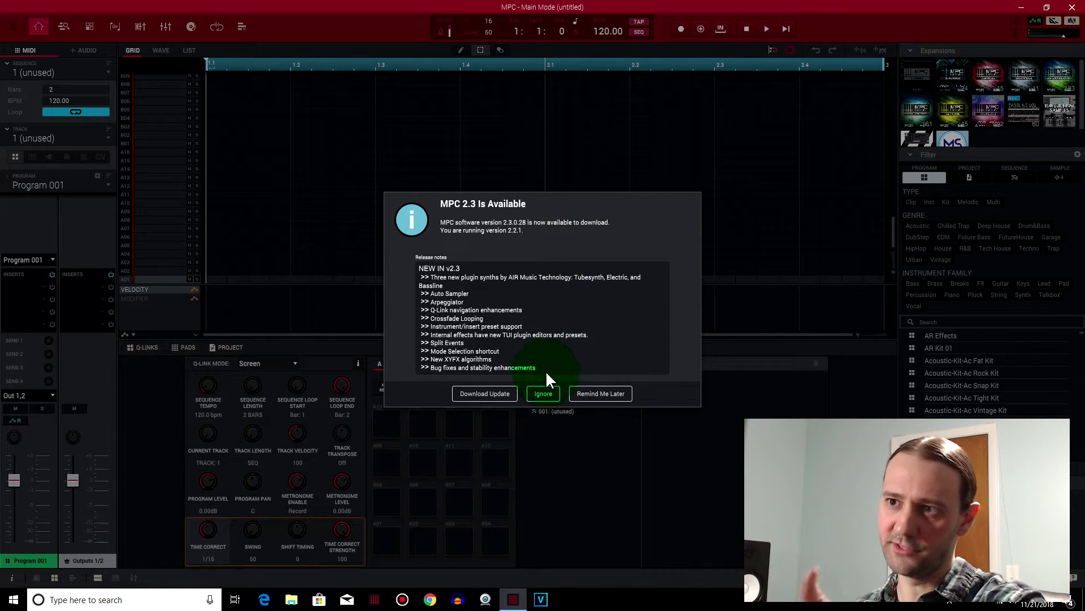
Step: Start downloading the MPC 2.3 update and maximize the Chrome window
left_click(511, 389)
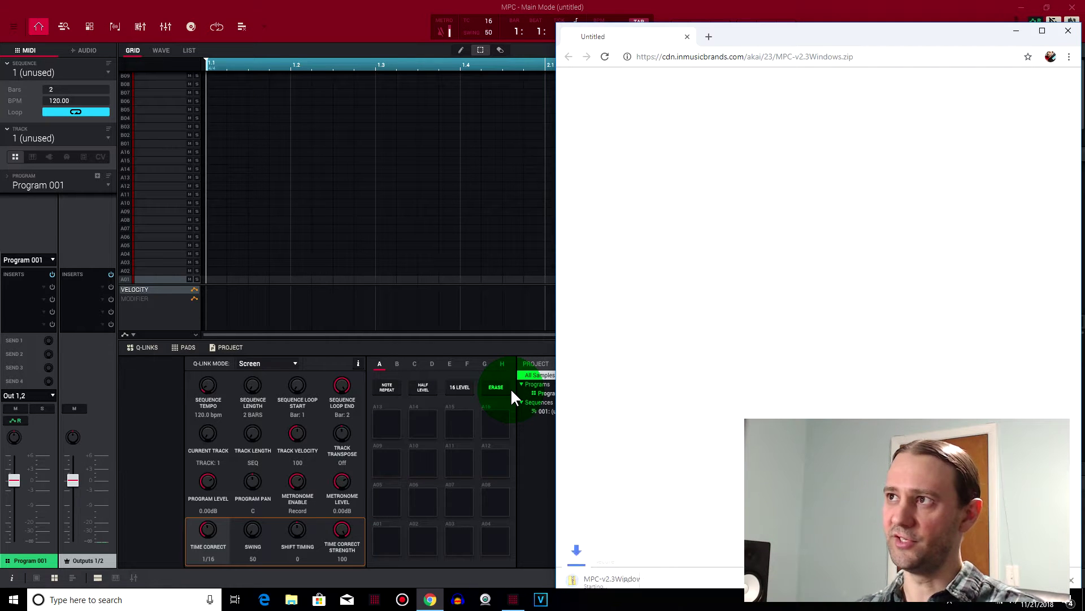
left_click(578, 306)
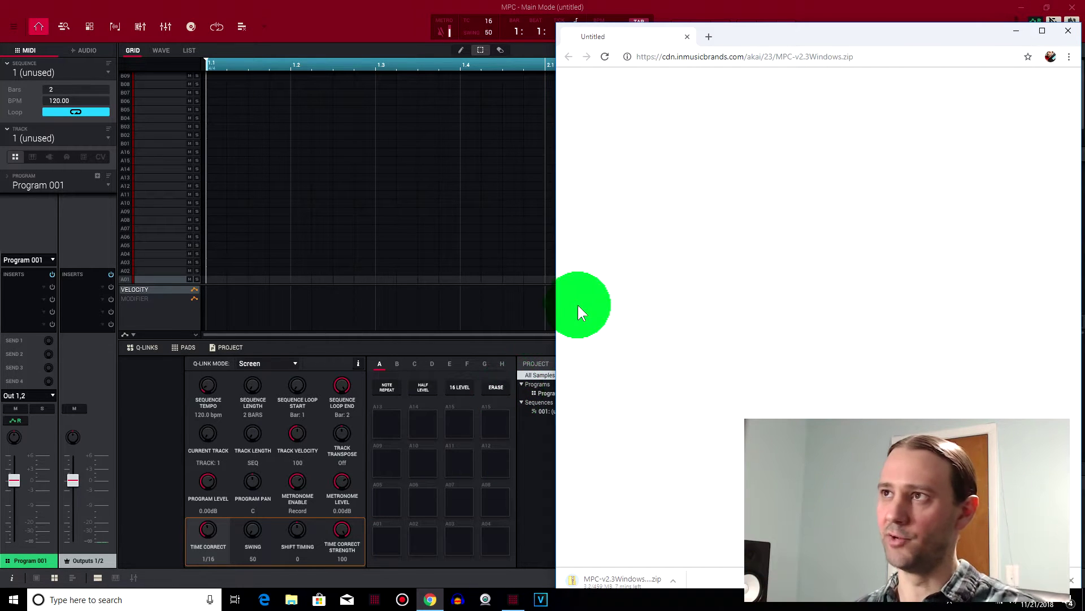
left_click_drag(774, 36, 770, 7)
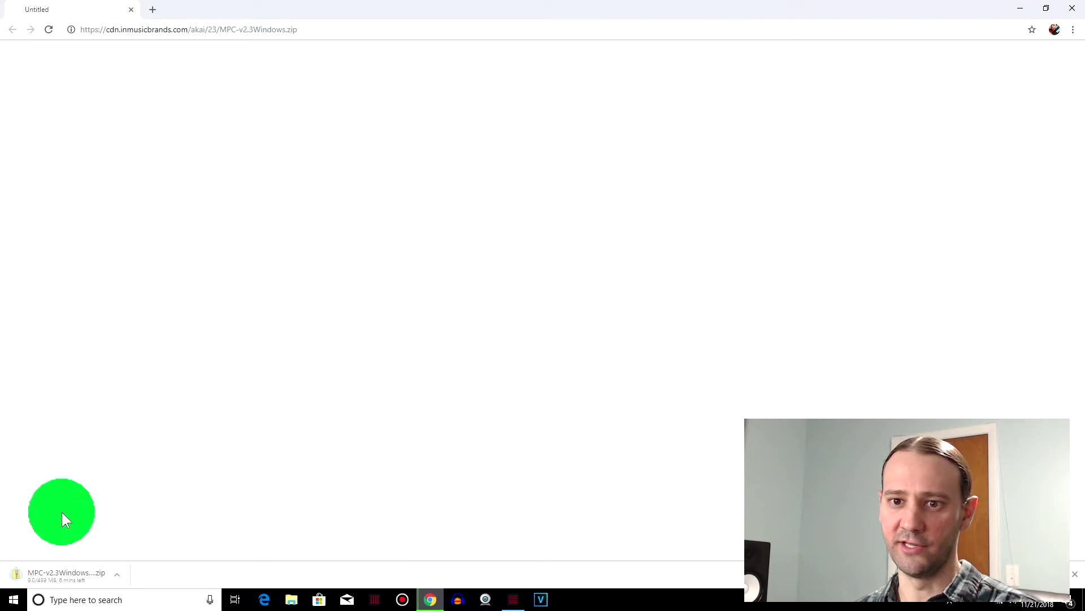
left_click(301, 32)
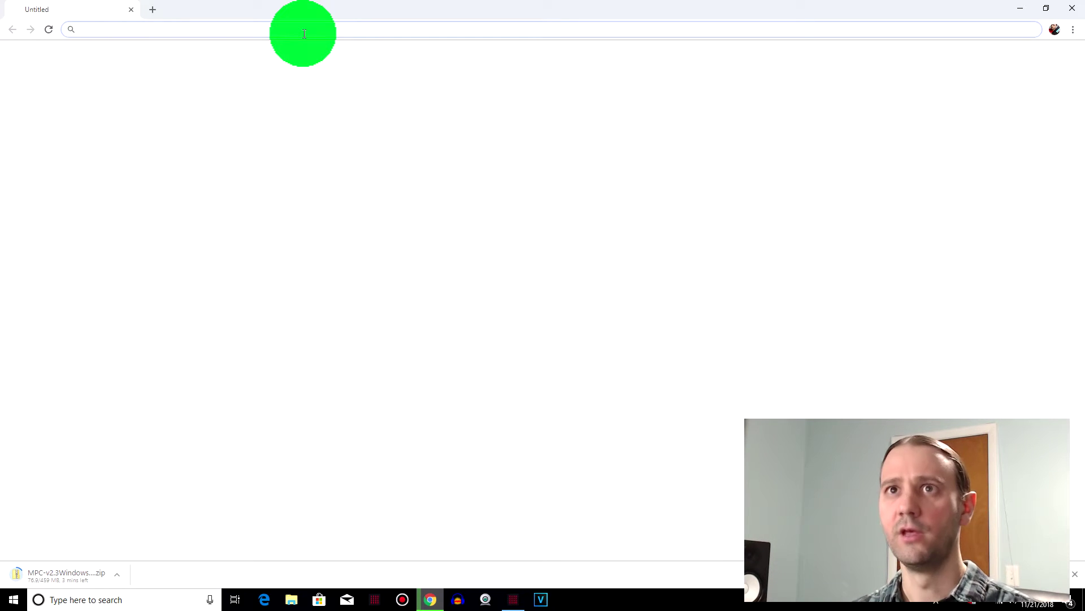
Step: Search 'akai professional' and go to the akaipro.com My Account login page
type("ak")
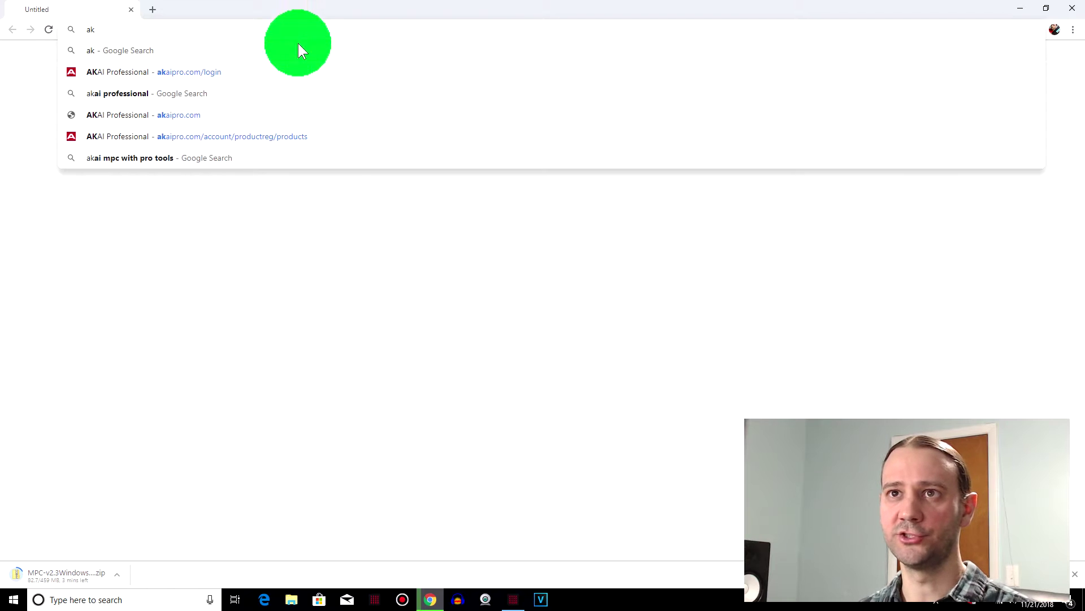
left_click(287, 92)
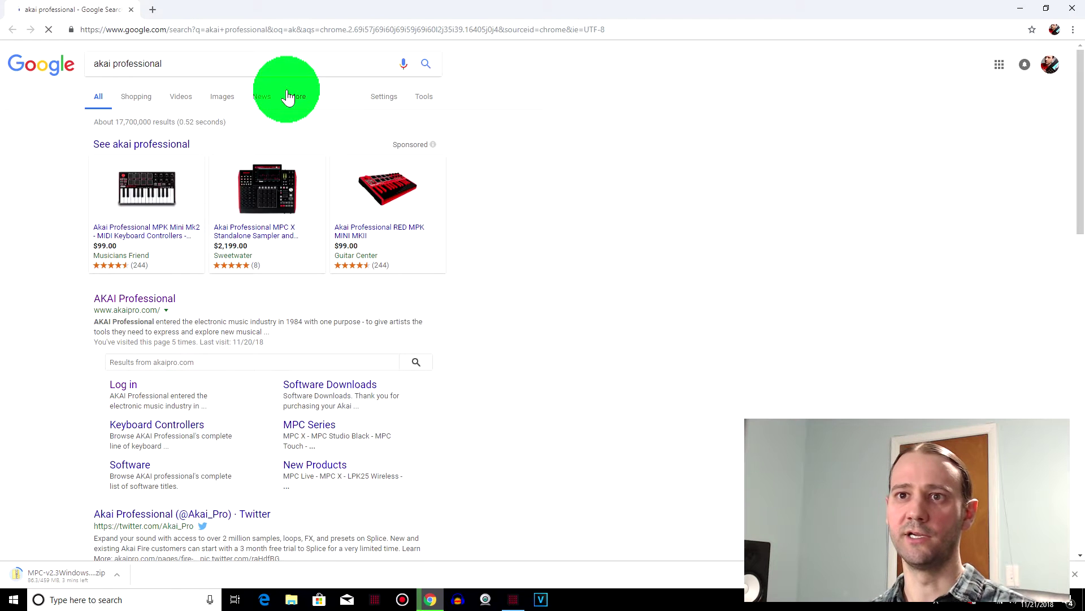
left_click(165, 300)
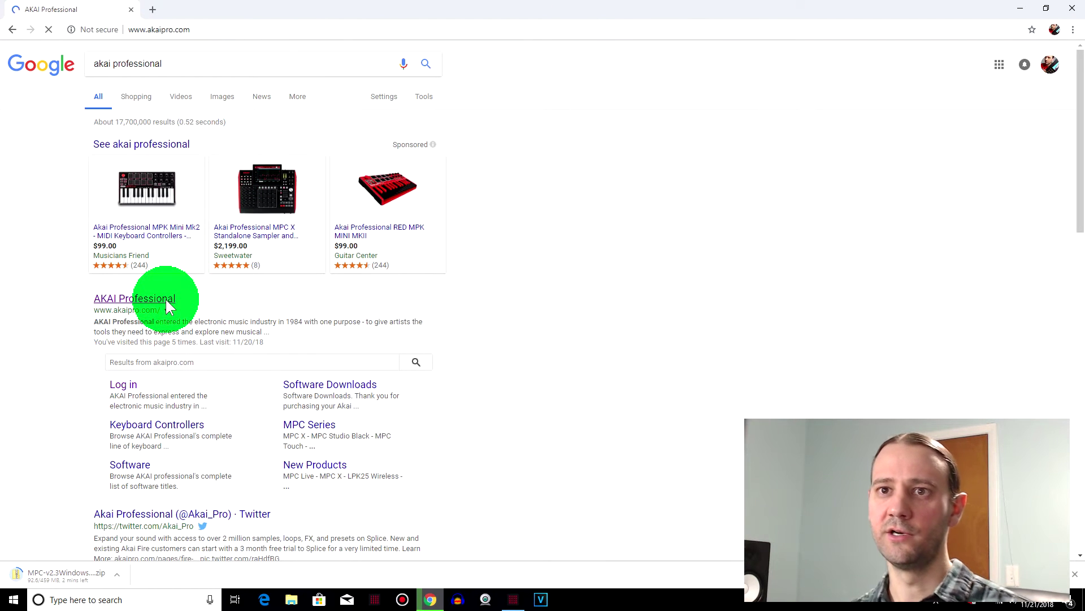
left_click(808, 65)
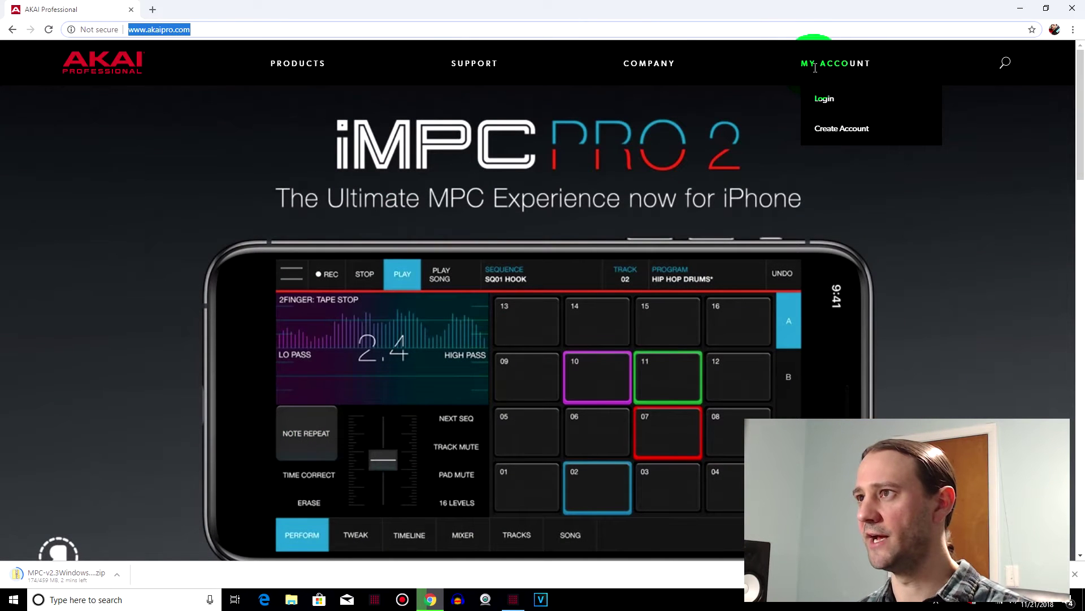
left_click(826, 102)
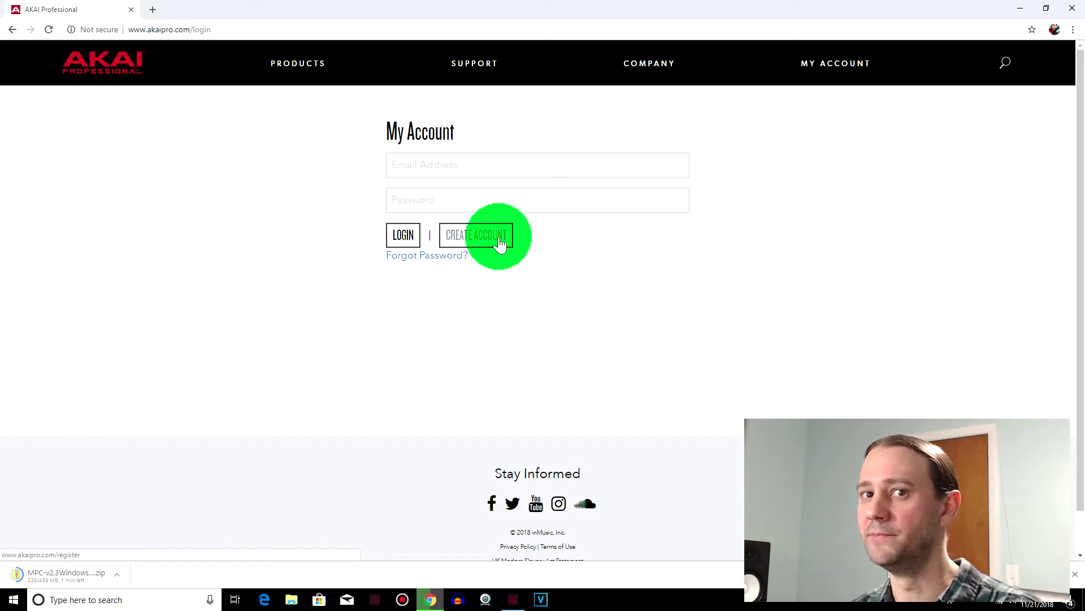
Step: Autofill the saved account e-mail on the login form and move on to the password
left_click(474, 165)
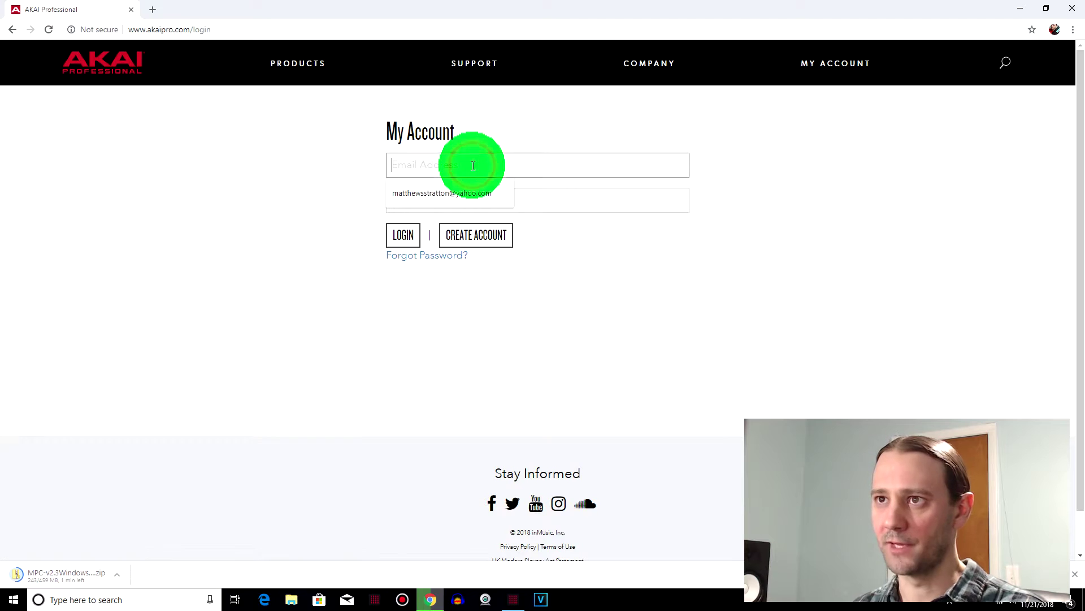
left_click(464, 193)
left_click(466, 192)
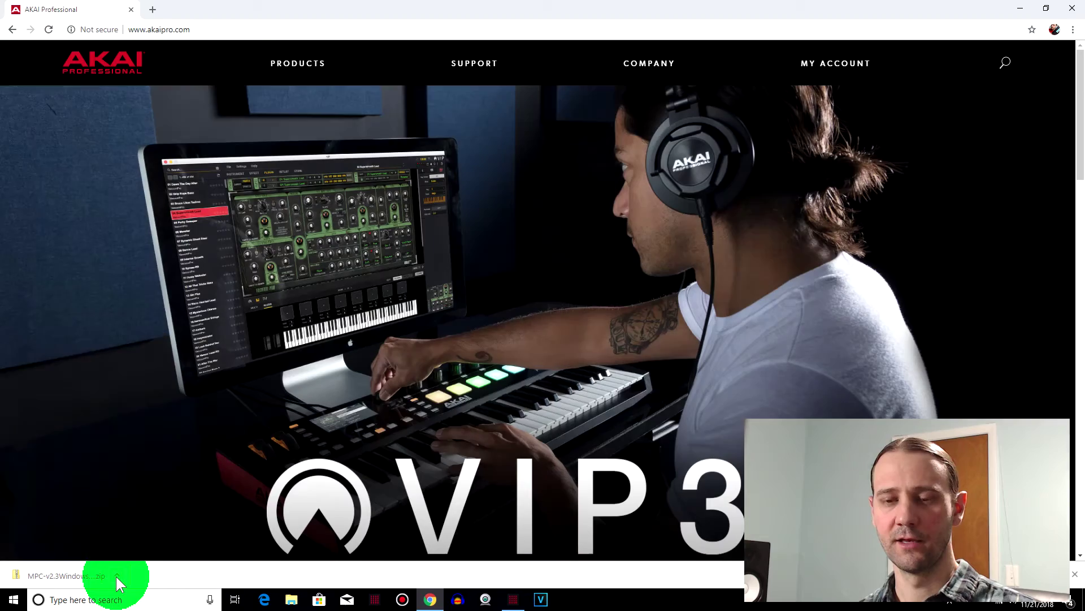
Step: Extract the downloaded MPC-v2.3Windows zip into its suggested folder
left_click(117, 575)
left_click(139, 537)
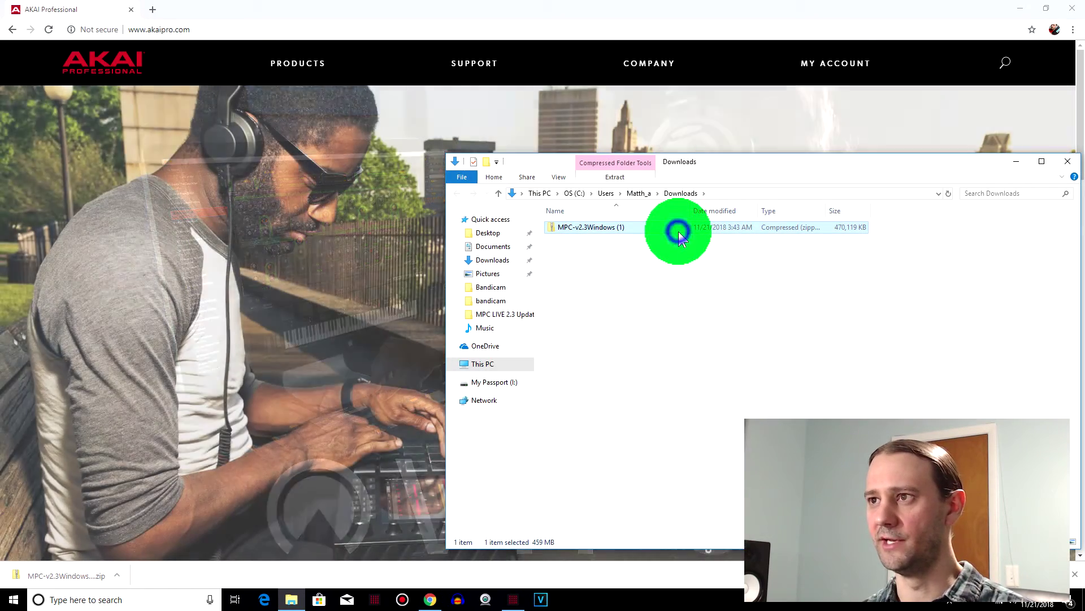
right_click(679, 232)
left_click(708, 281)
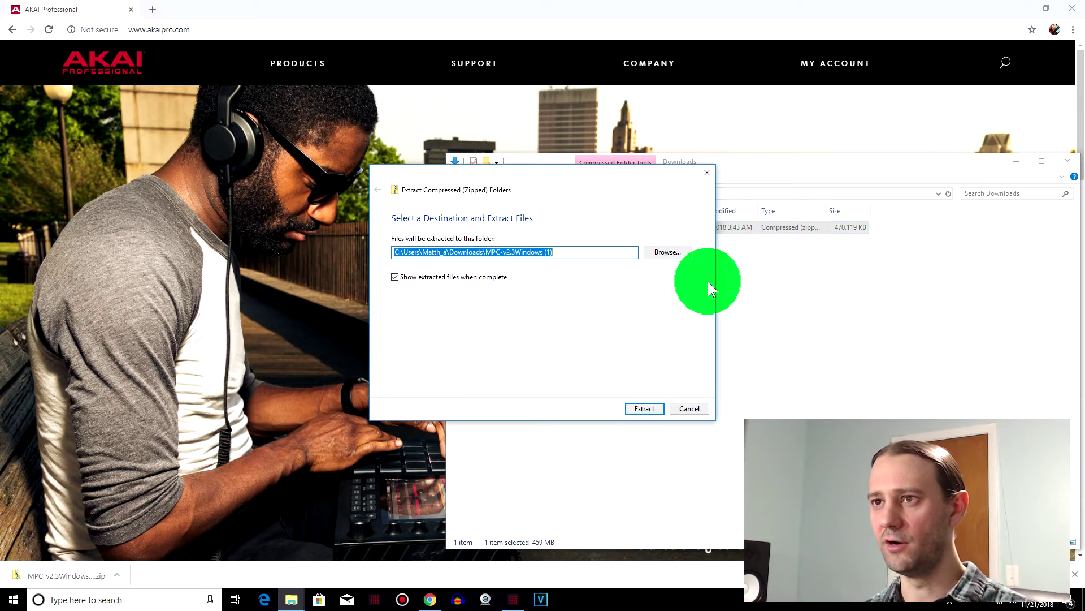
left_click(631, 407)
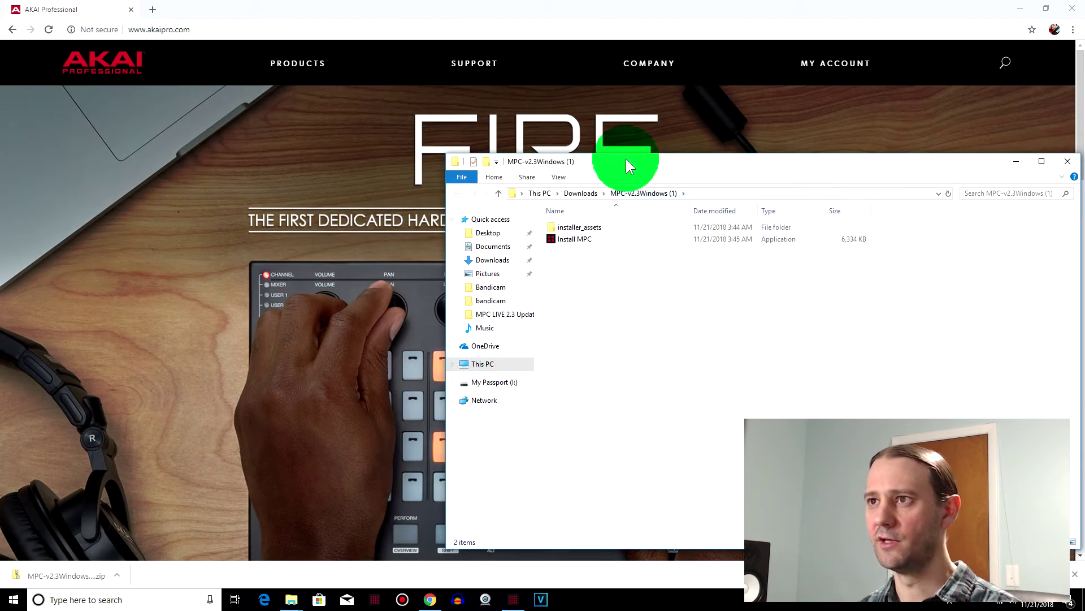
Step: Close the Downloads window, Chrome and MPC, then launch Install MPC from the extracted folder
left_click_drag(625, 159, 341, 167)
left_click(1077, 161)
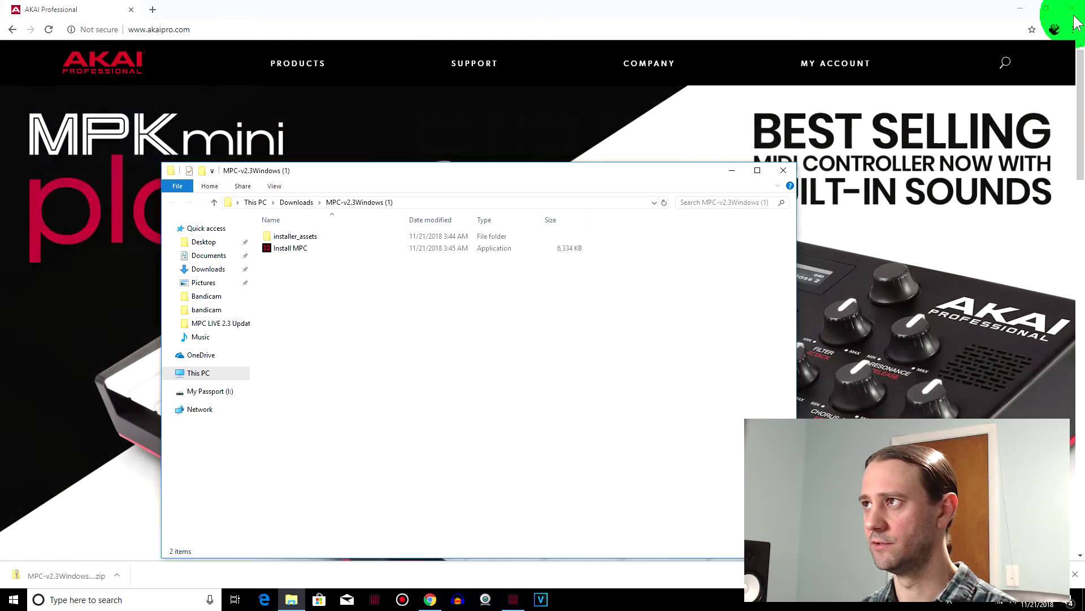
left_click(1072, 8)
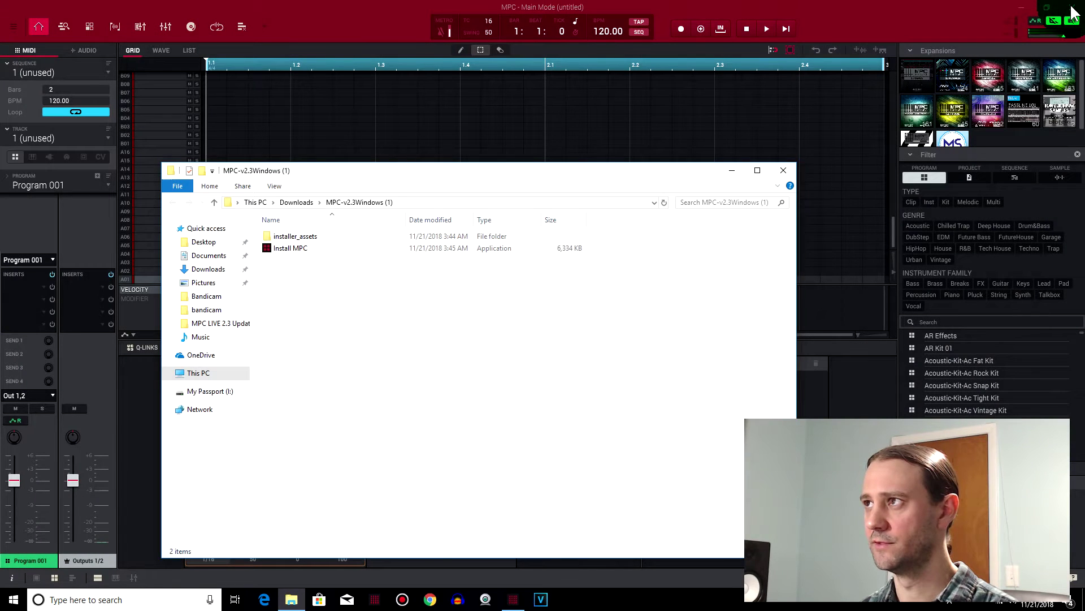
left_click(1072, 12)
left_click(965, 35)
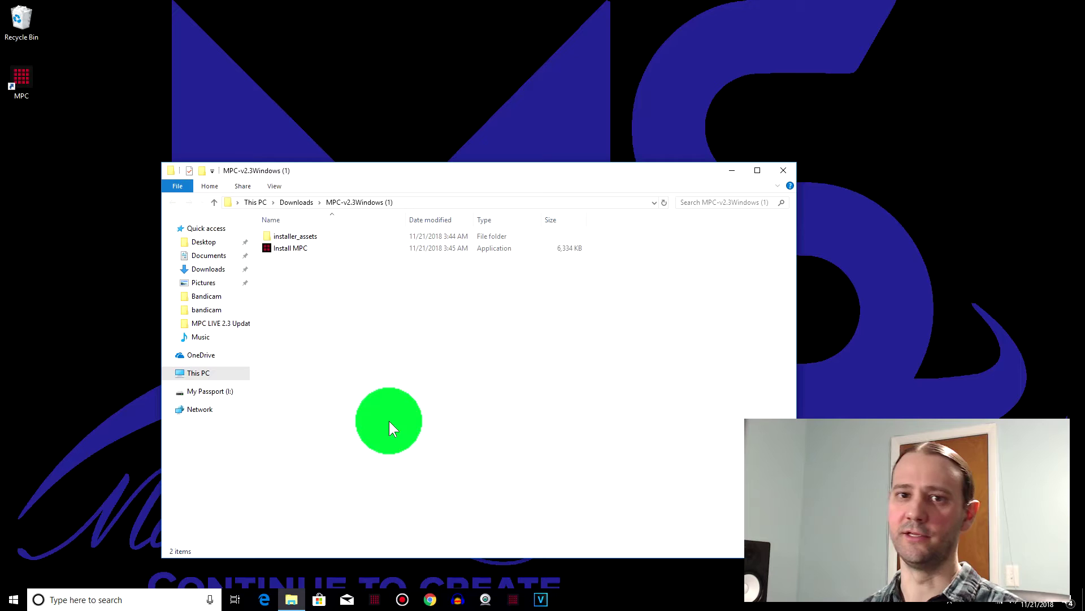
left_click(303, 255)
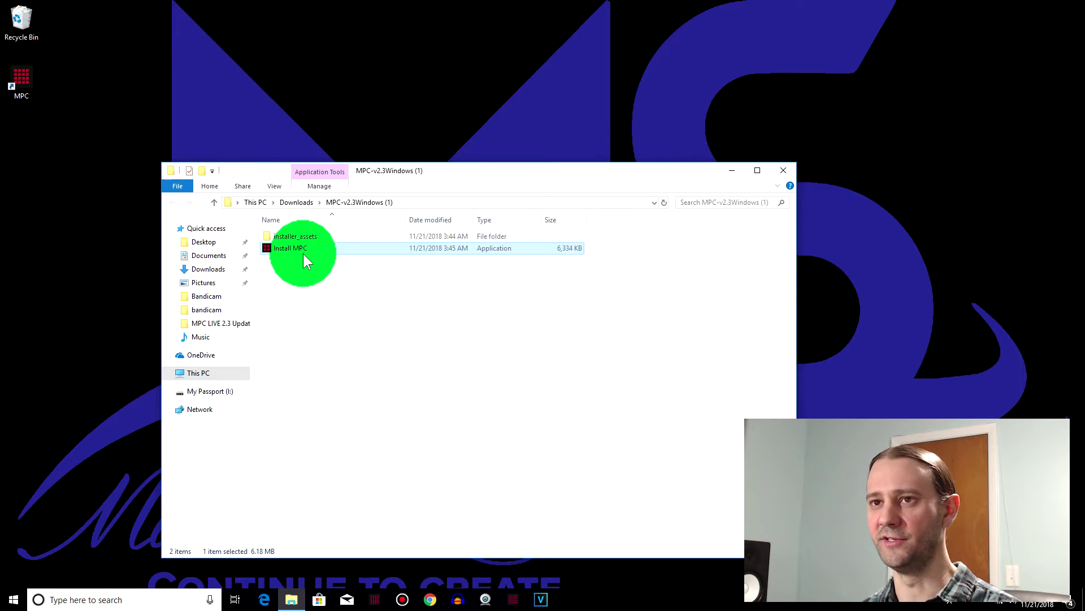
double_click(303, 251)
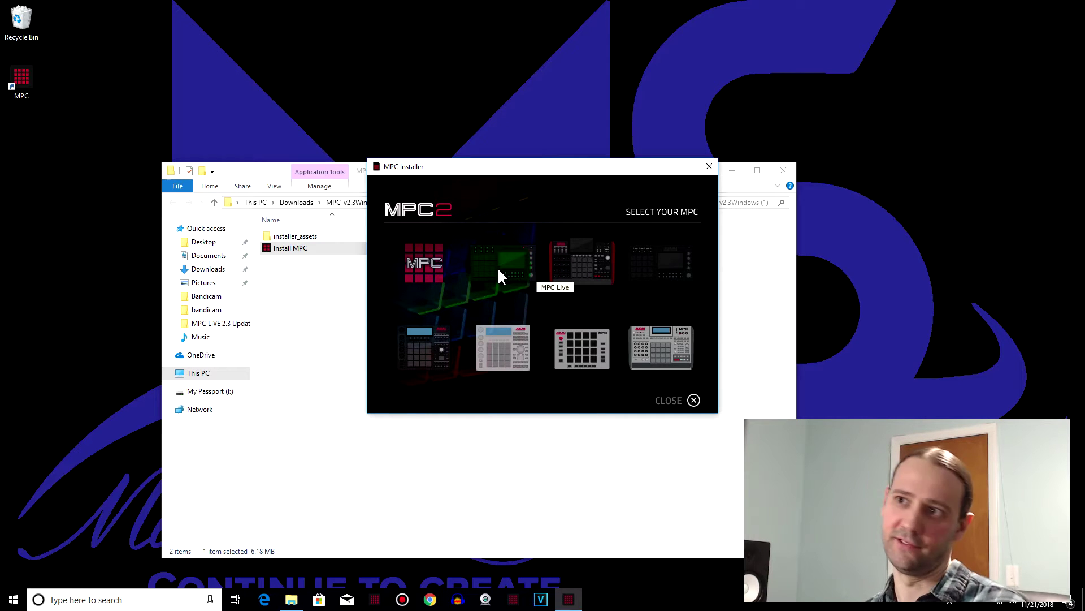
Step: Choose MPC Software, start the update, and dismiss the 32-bit support warning
left_click(425, 264)
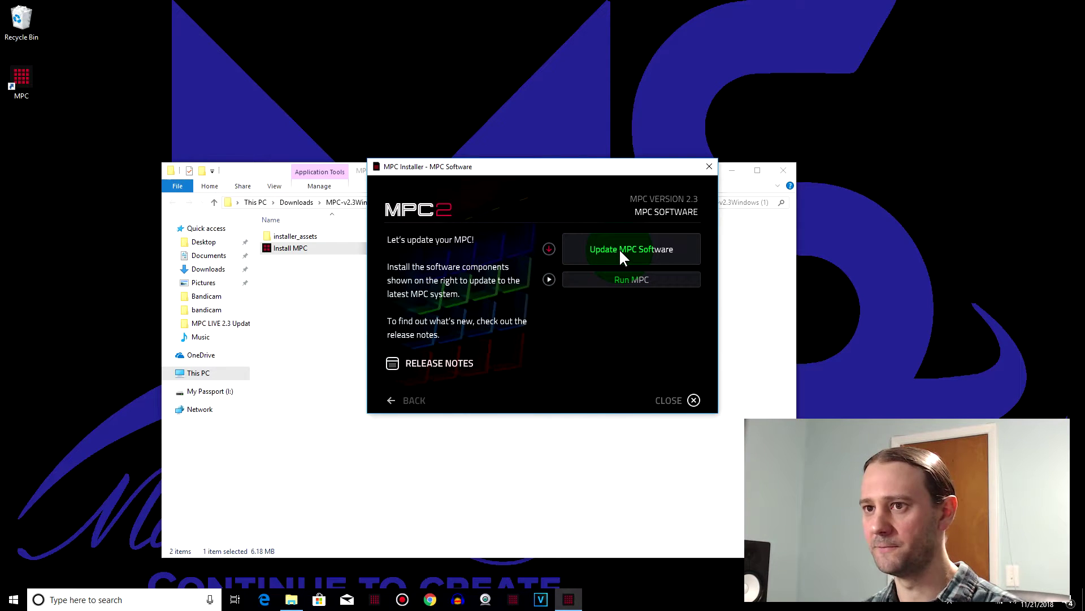
left_click(621, 253)
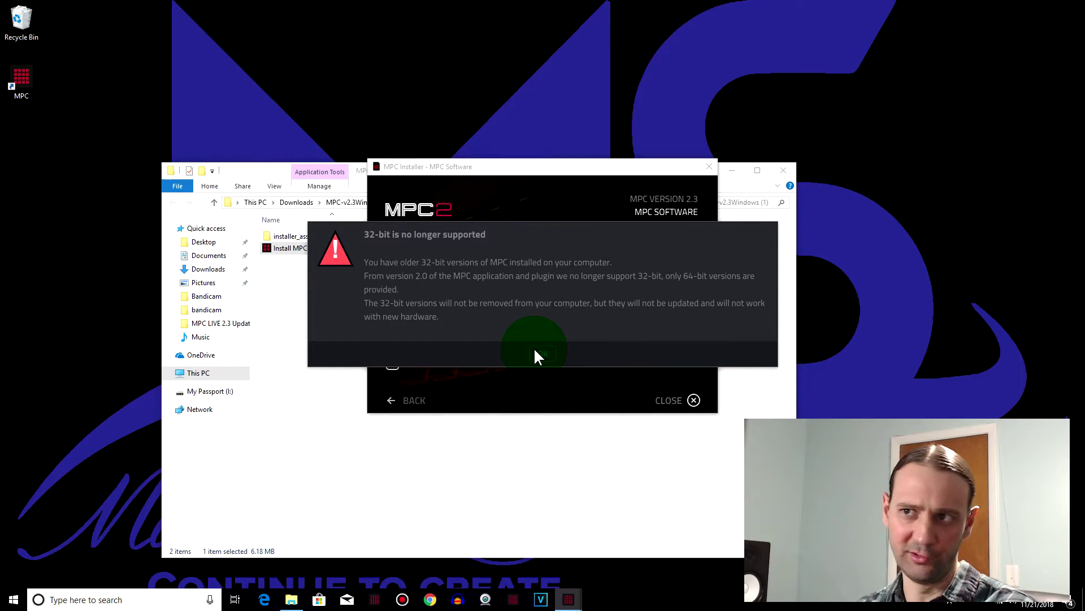
left_click(535, 350)
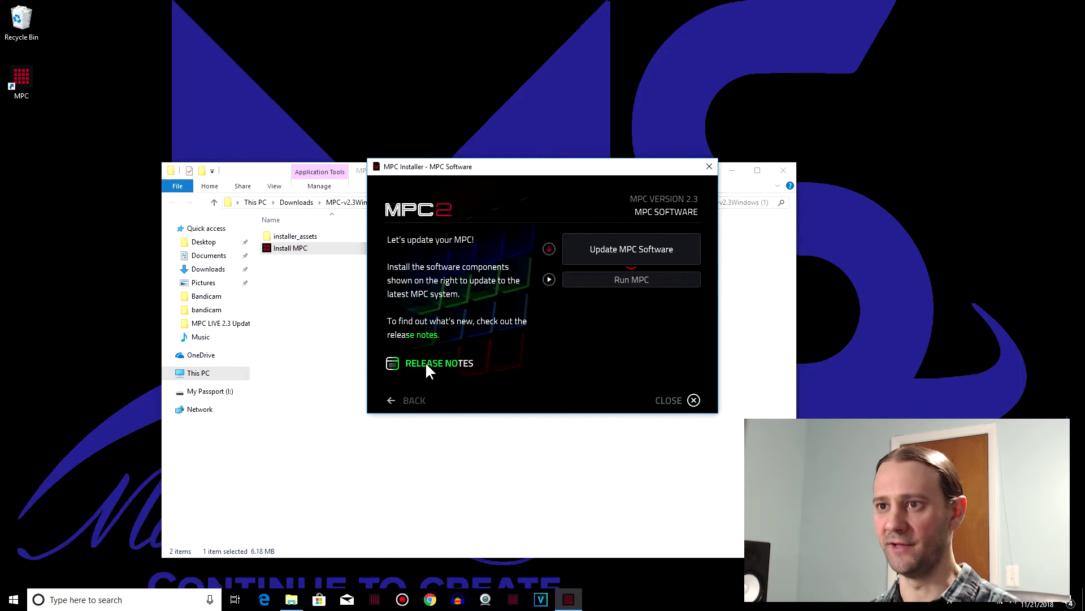
Step: Accept the licence and install MPC 2.3 with default components, location and desktop shortcut
left_click(467, 355)
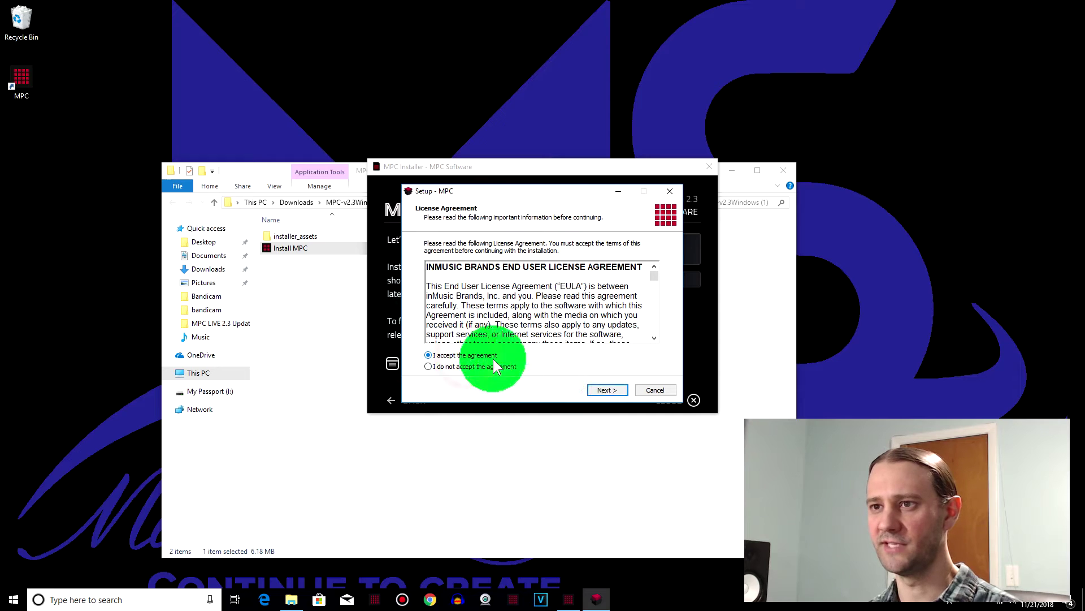
left_click(605, 389)
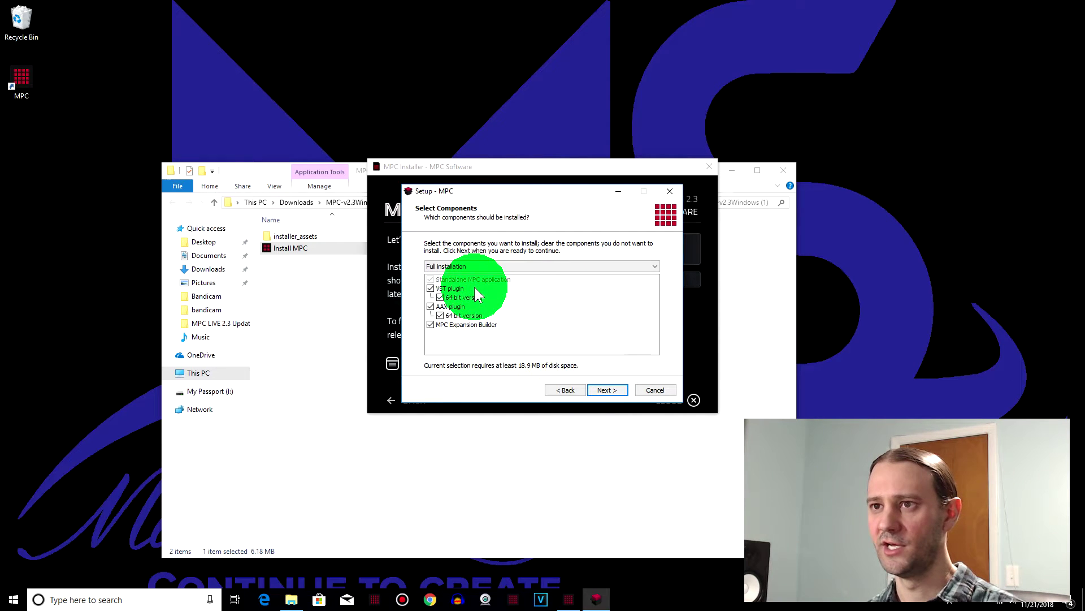
left_click(606, 389)
left_click(606, 389)
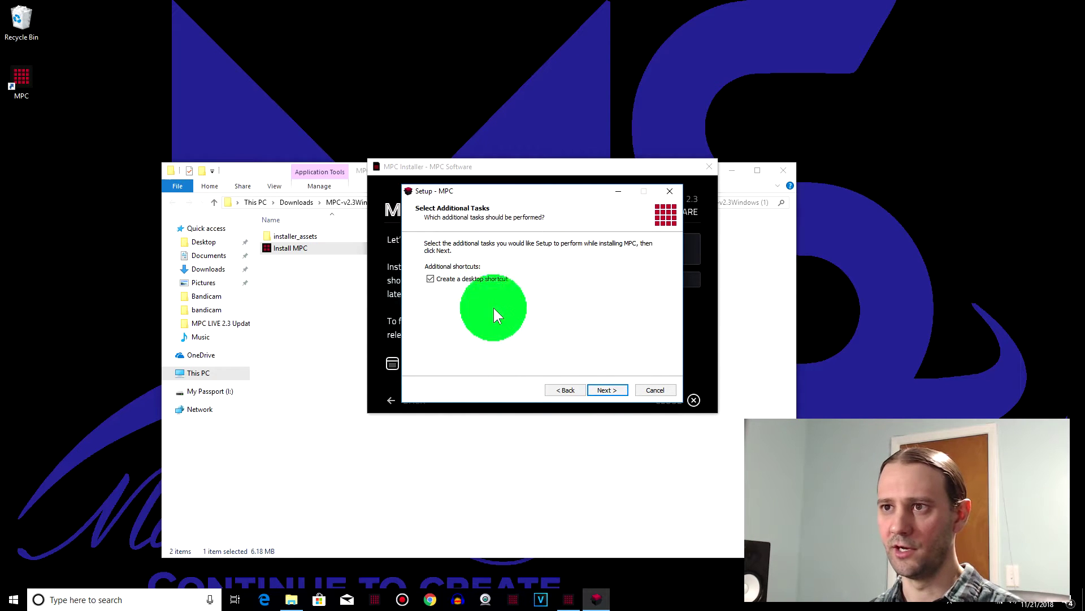
left_click(604, 385)
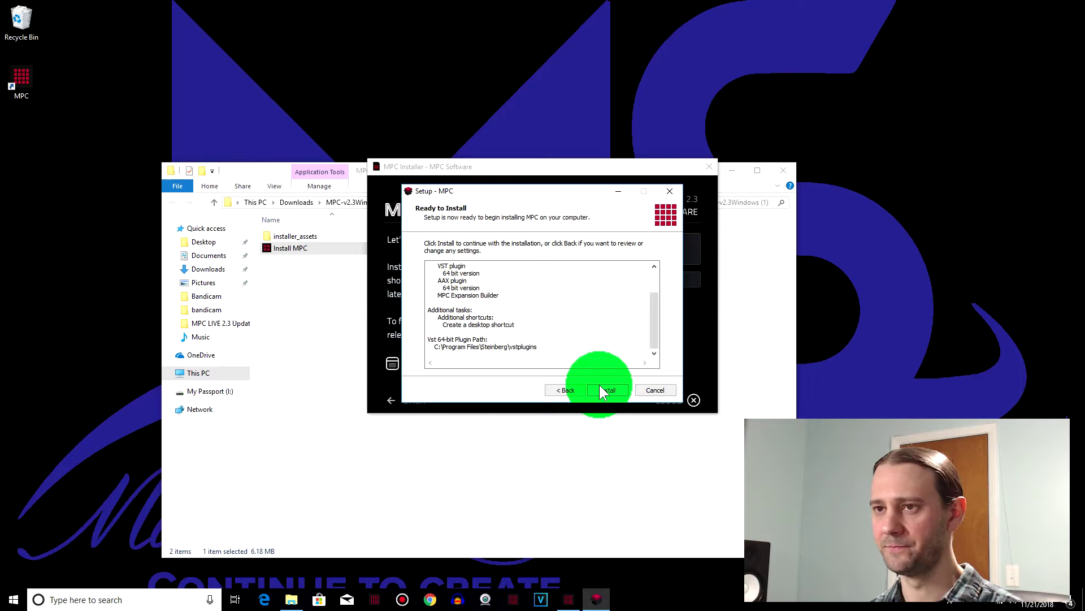
left_click(599, 386)
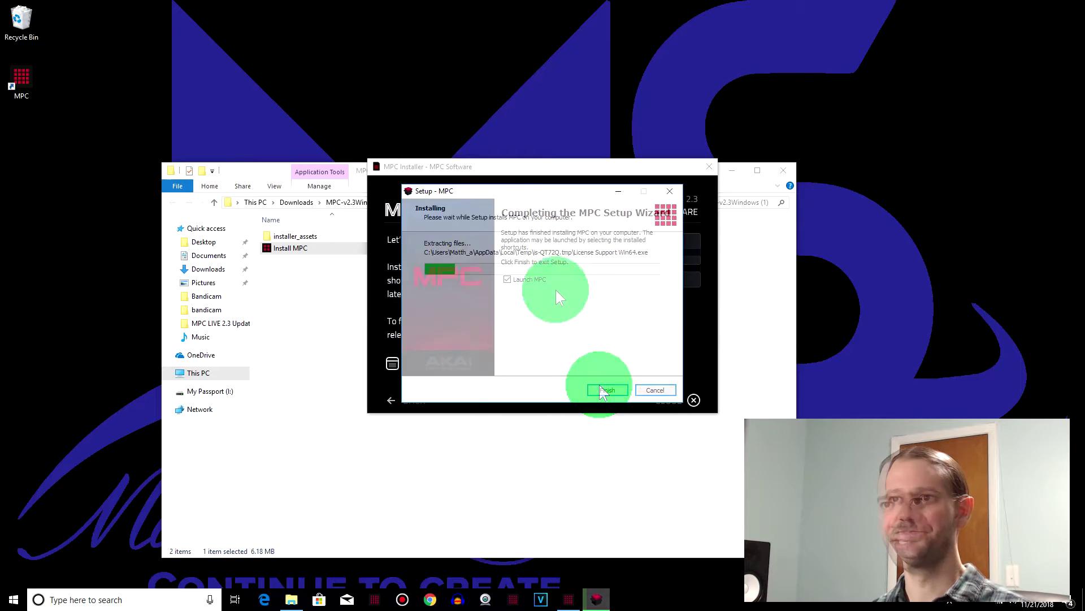
left_click(591, 388)
Step: Close the MPC installer and the extracted download folder window
left_click(591, 276)
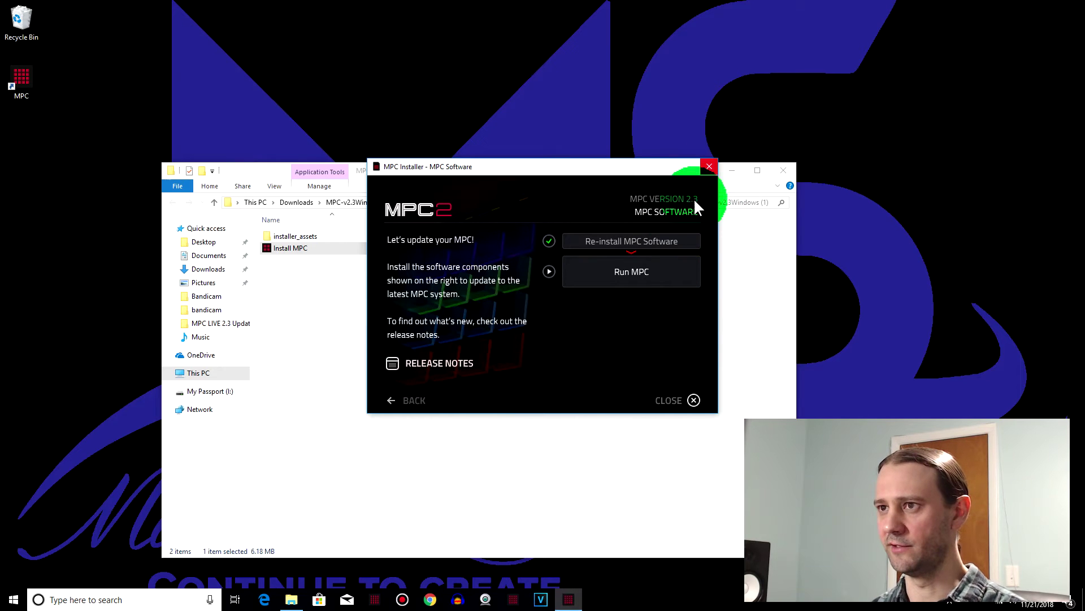
left_click(694, 401)
left_click(694, 400)
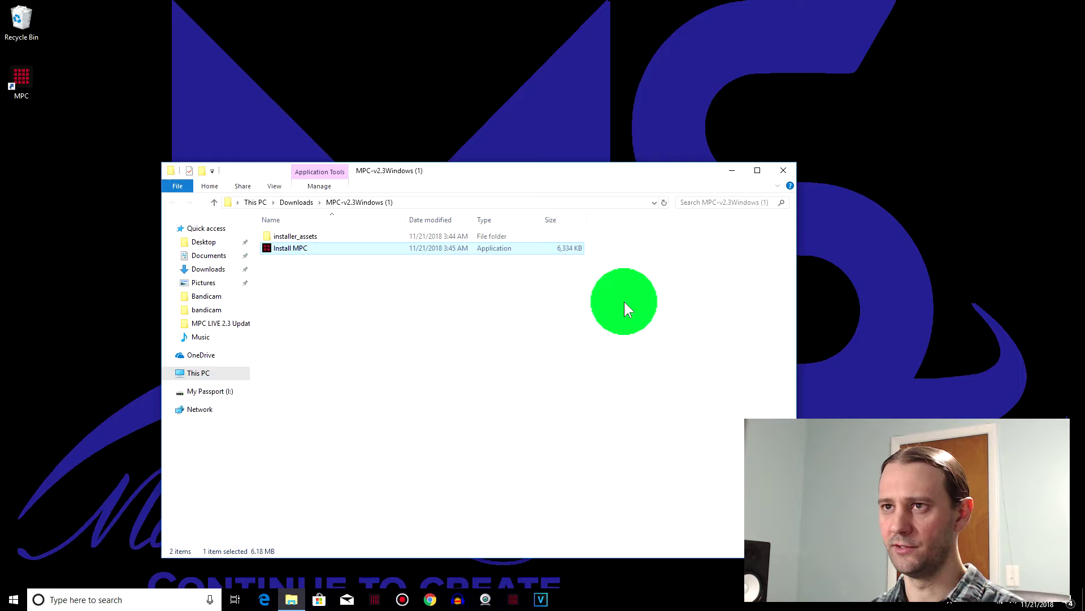
left_click(782, 170)
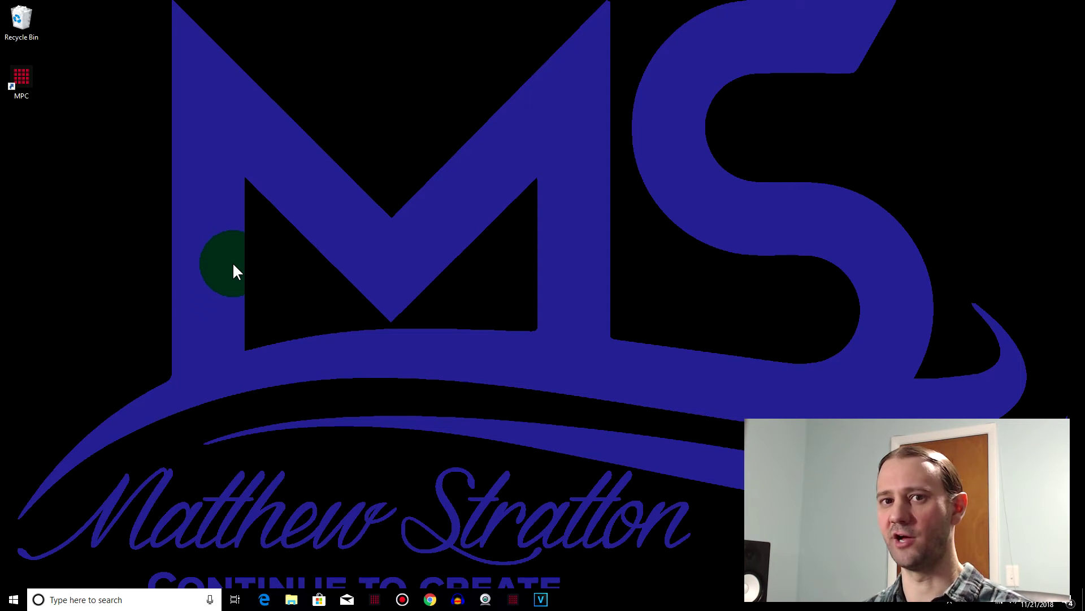
Step: Open the updated MPC from its desktop shortcut and scroll through the 2.3 release notes
right_click(39, 86)
left_click(45, 93)
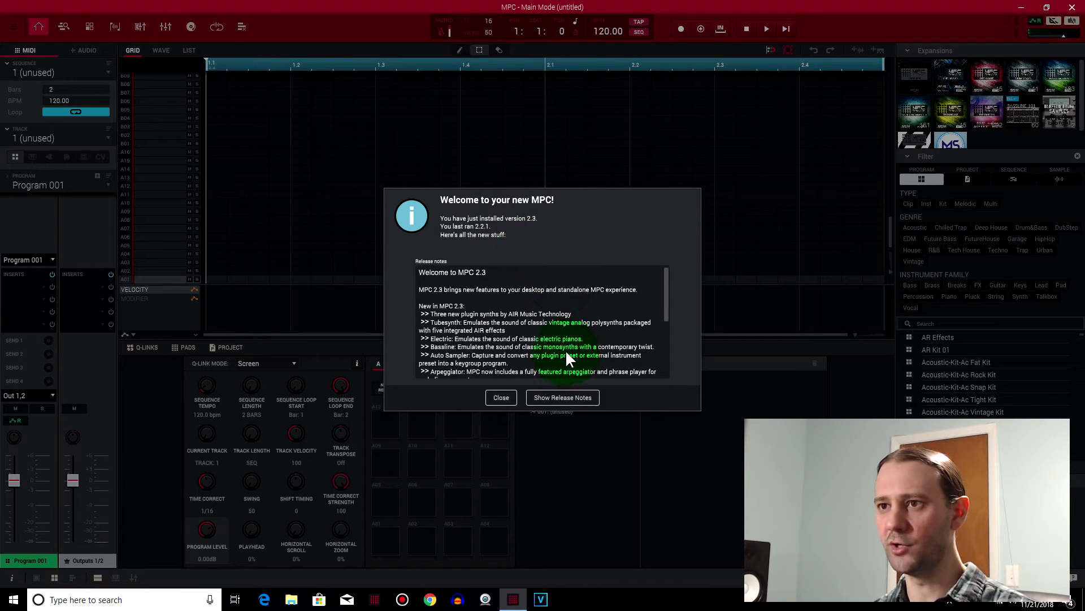
scroll(532, 341, "down", 5)
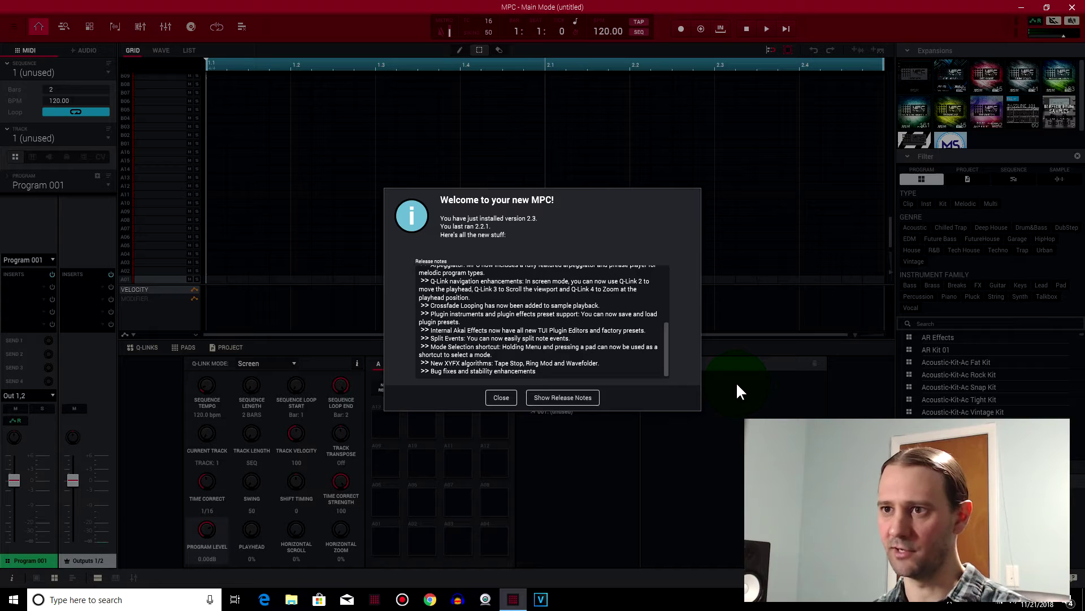
Step: Close the Welcome dialog and open Edit > Preferences from the main menu
left_click(493, 397)
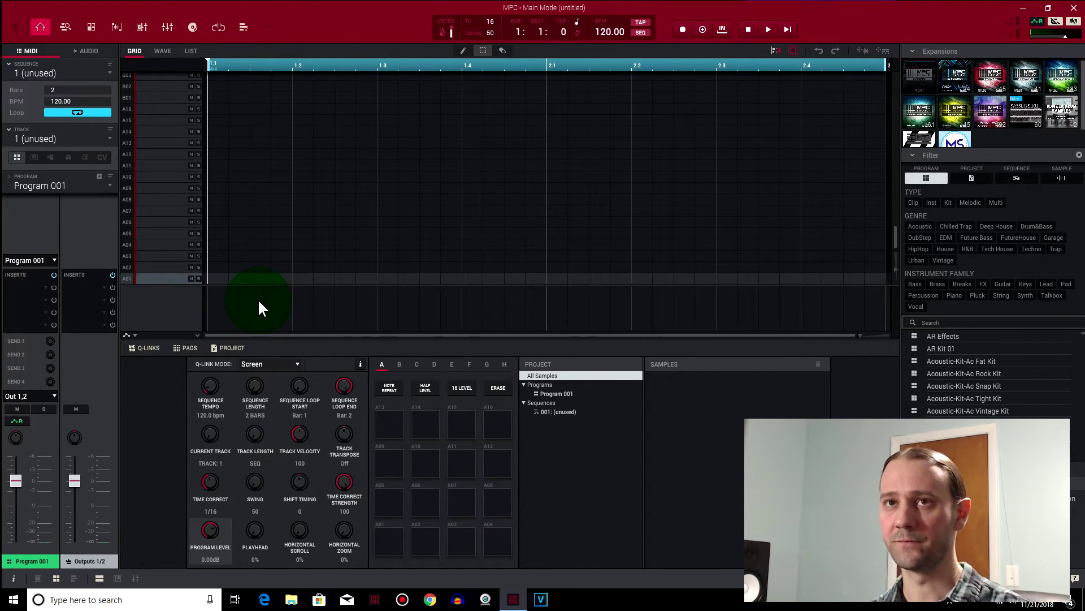
left_click(16, 31)
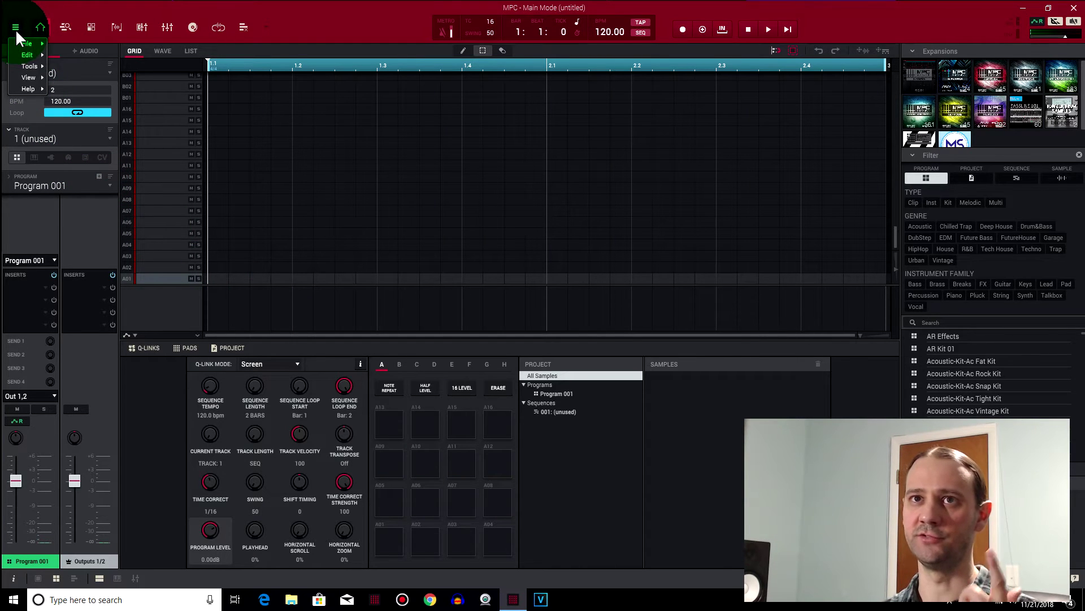
mouse_move(25, 57)
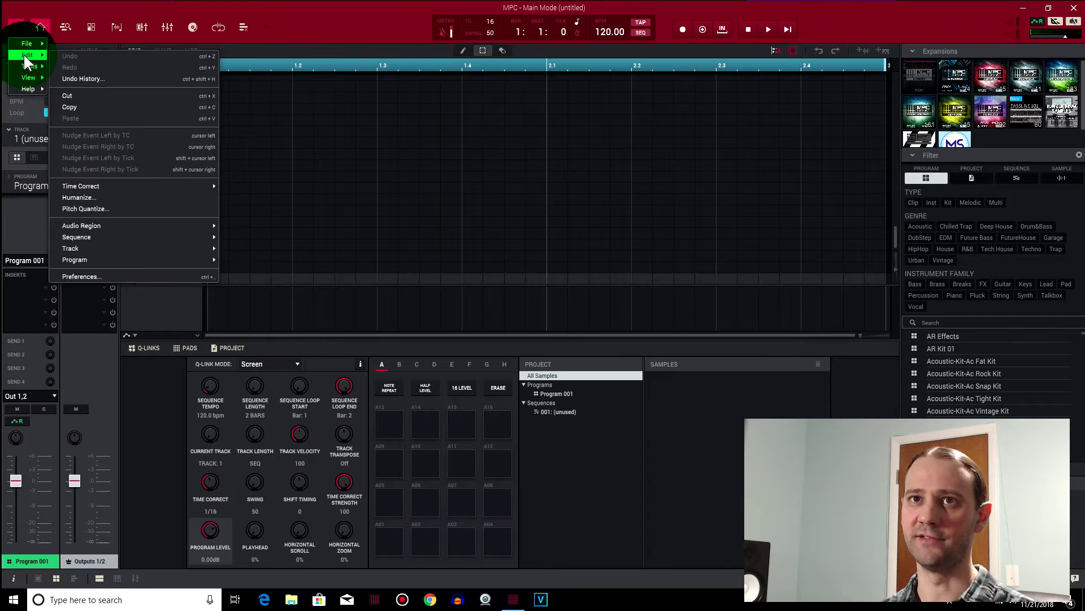
left_click(96, 276)
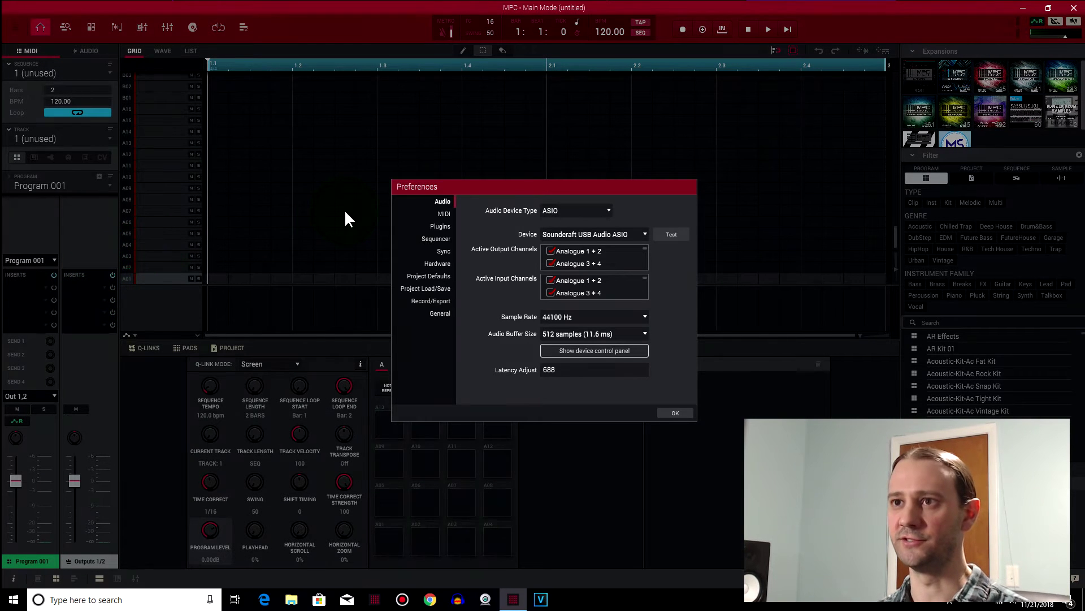
Step: Under Project Defaults, set Default Plugin Synth to TubeSynth and apply with OK
left_click(446, 276)
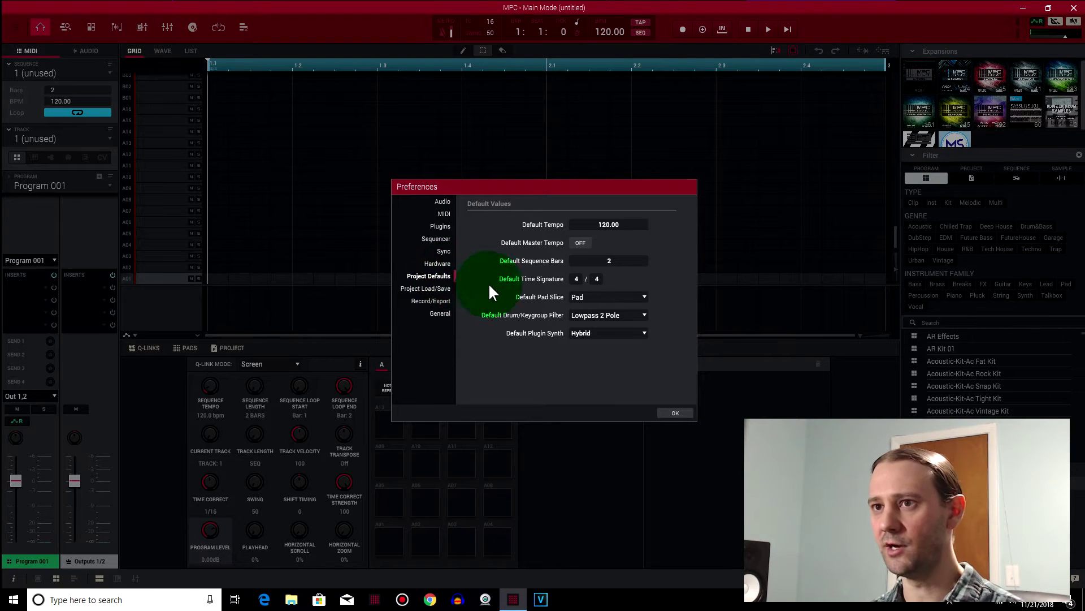
left_click(632, 333)
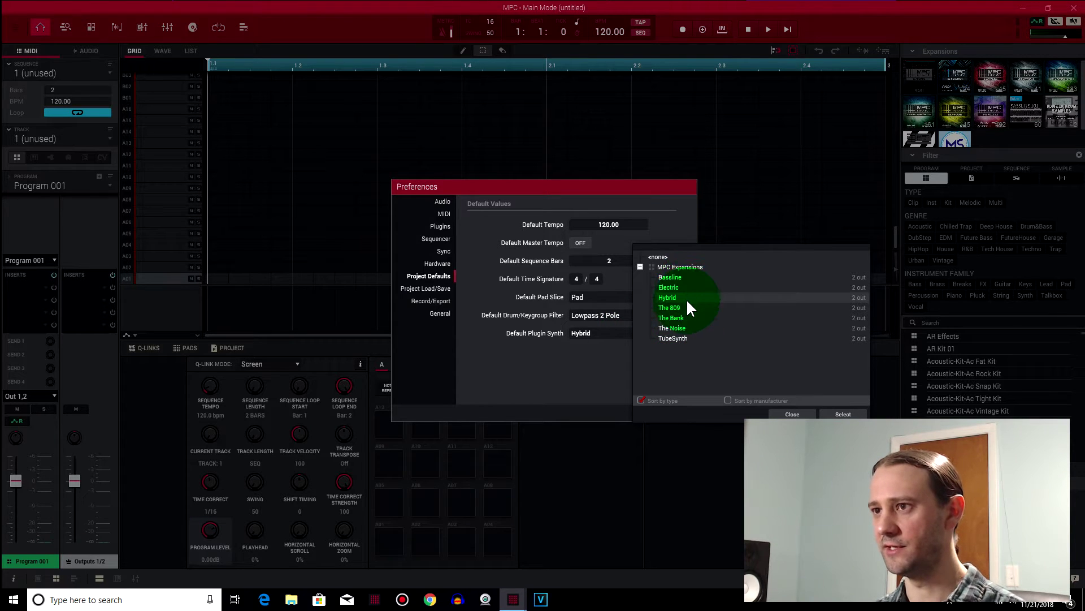
left_click(693, 338)
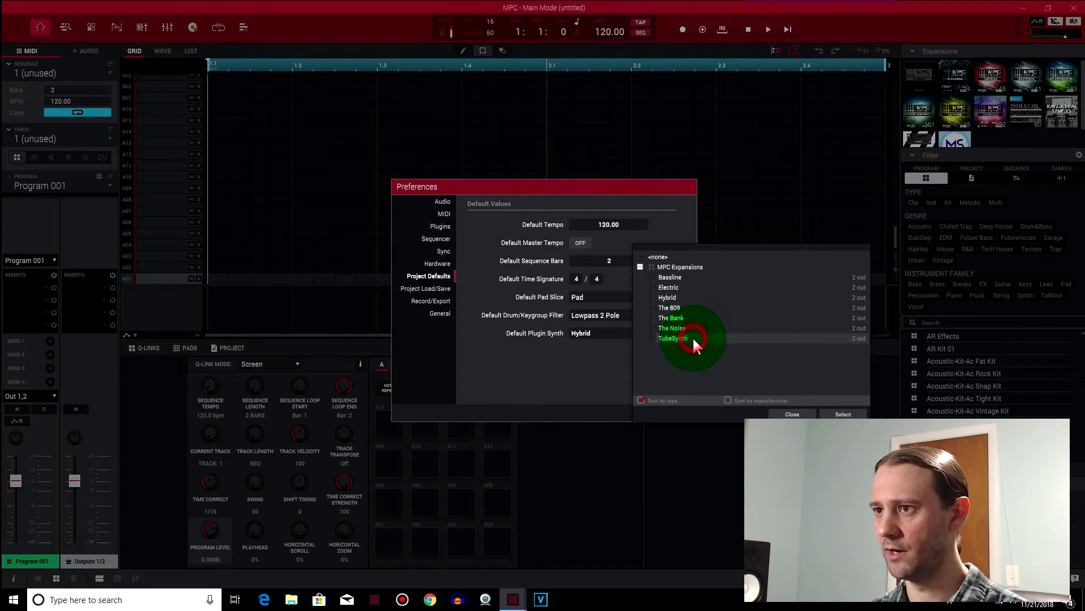
left_click(846, 412)
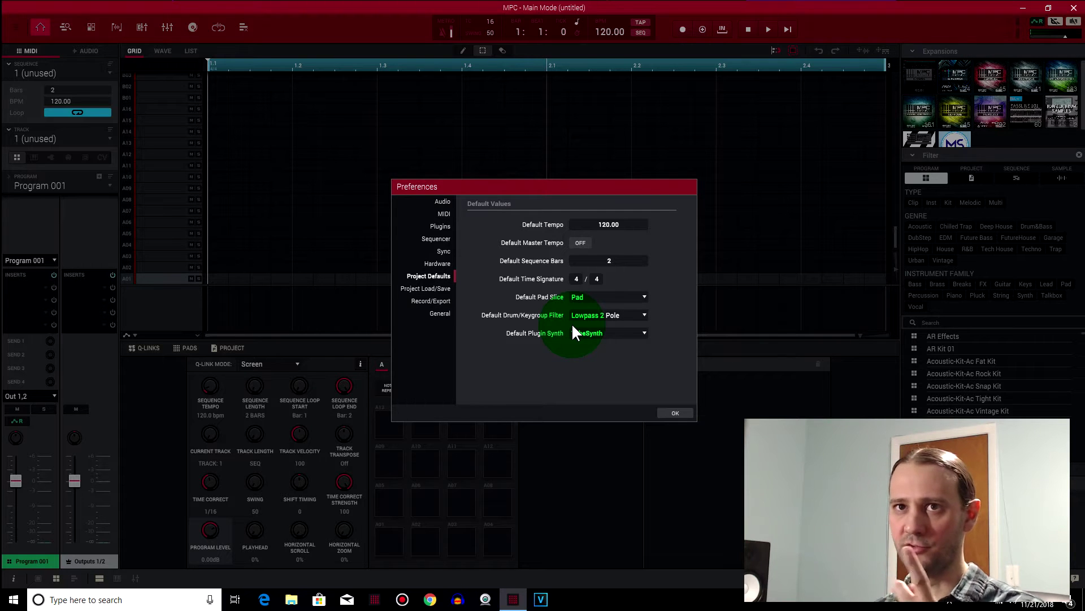
left_click(676, 412)
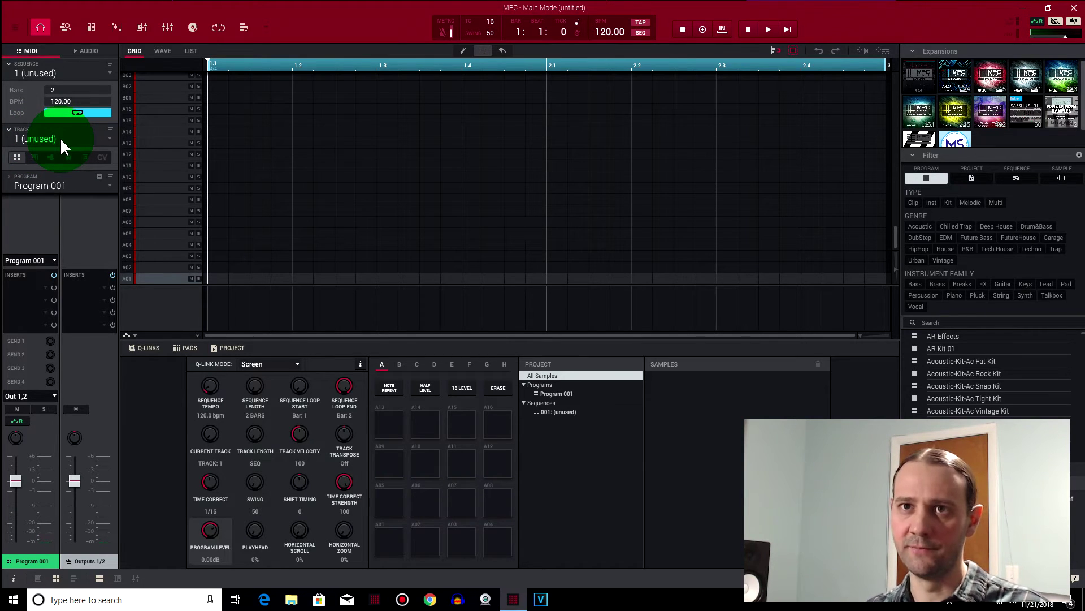
Step: Make the empty track a TubeSynth plugin track, open its editor, and hide the Q-Links and pad panels
left_click(53, 156)
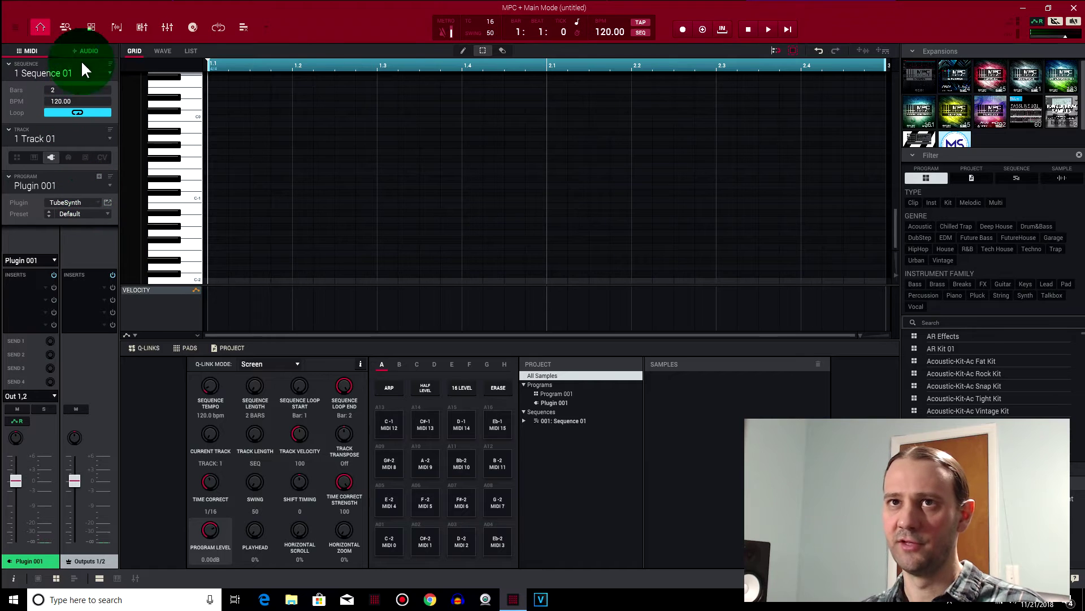
left_click(94, 29)
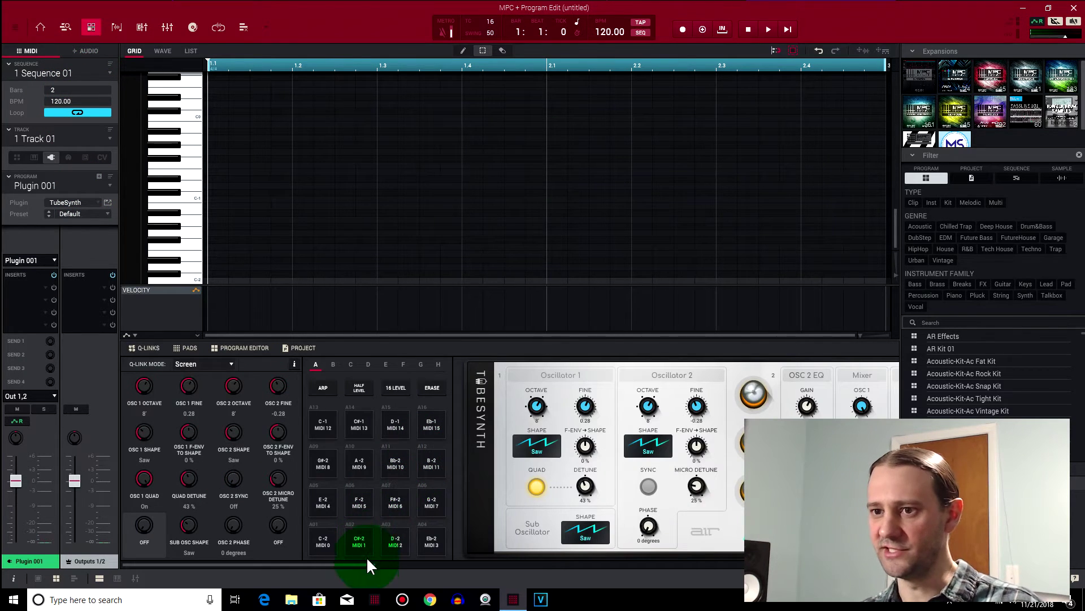
left_click_drag(367, 565, 368, 564)
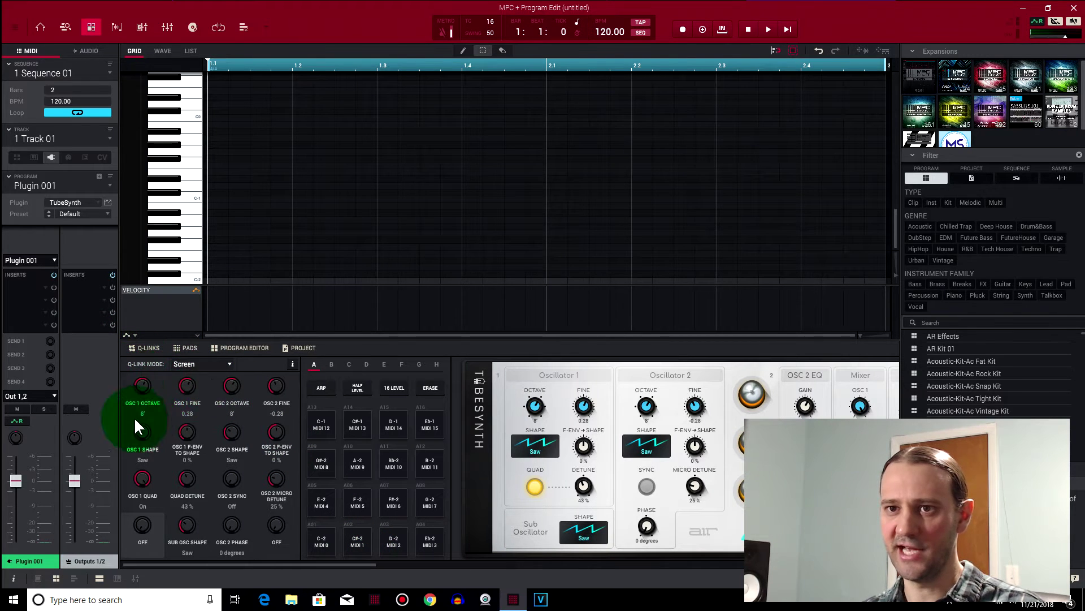
left_click(151, 349)
left_click(176, 352)
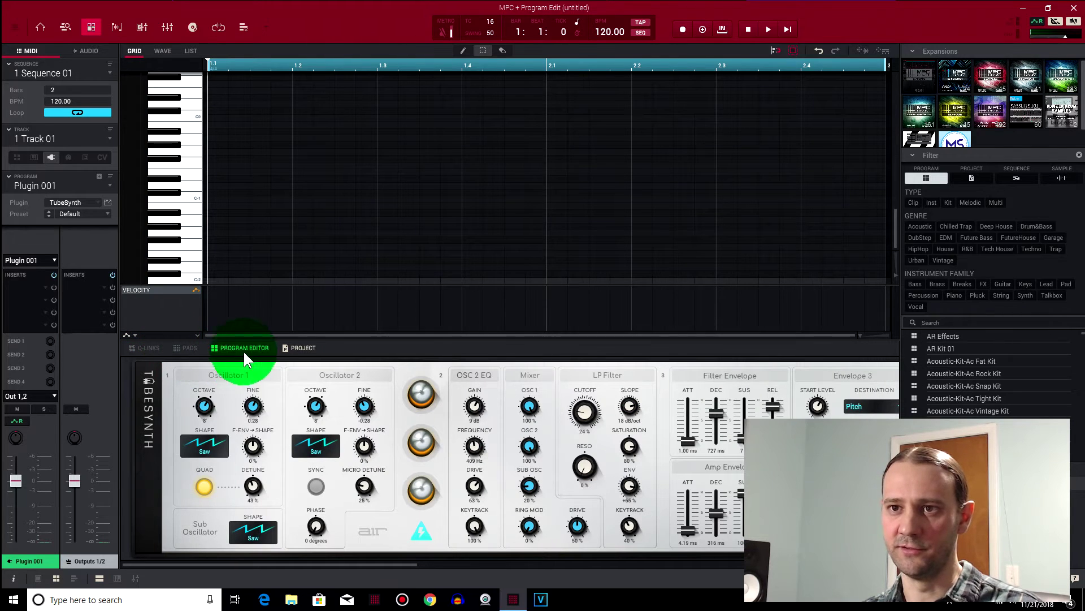
left_click(225, 480)
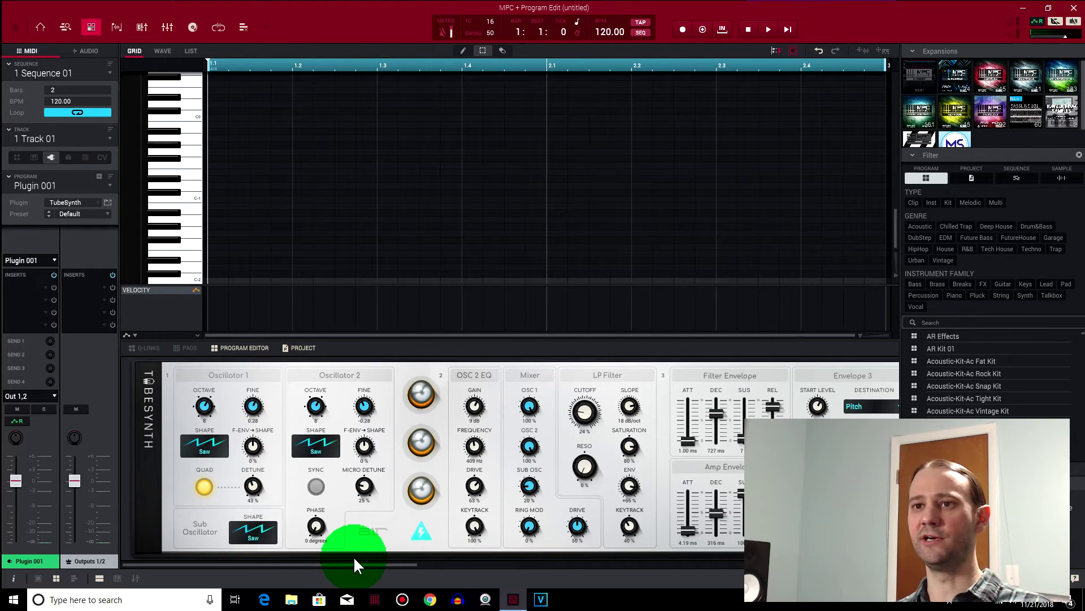
Step: Show the inspector panel with sequence, track and program details, and bring up the plugin instrument list
key("ctrl+i")
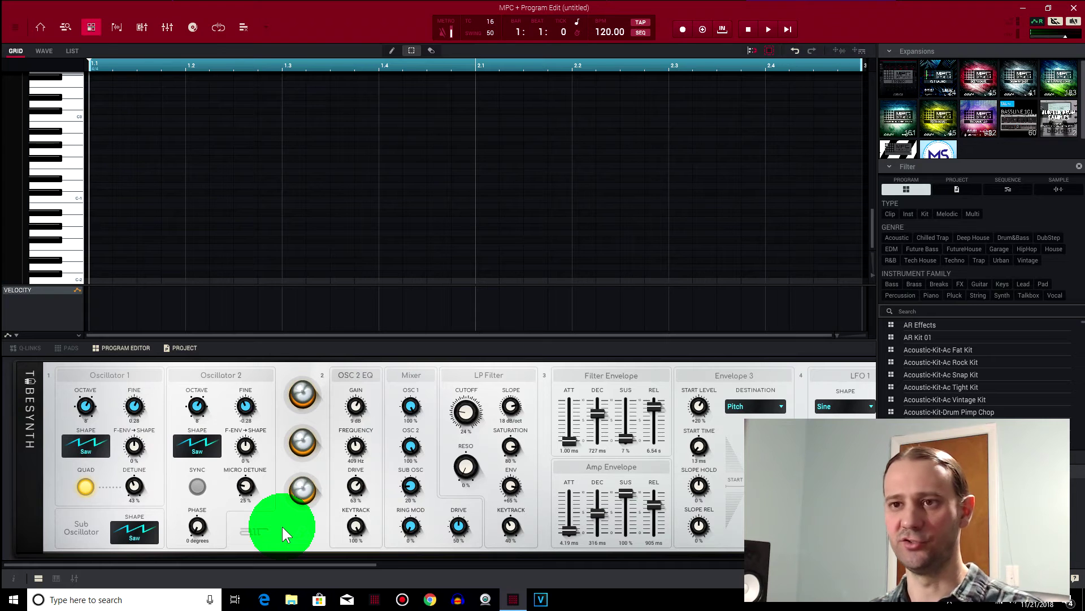
left_click(341, 564)
left_click_drag(340, 563, 13, 574)
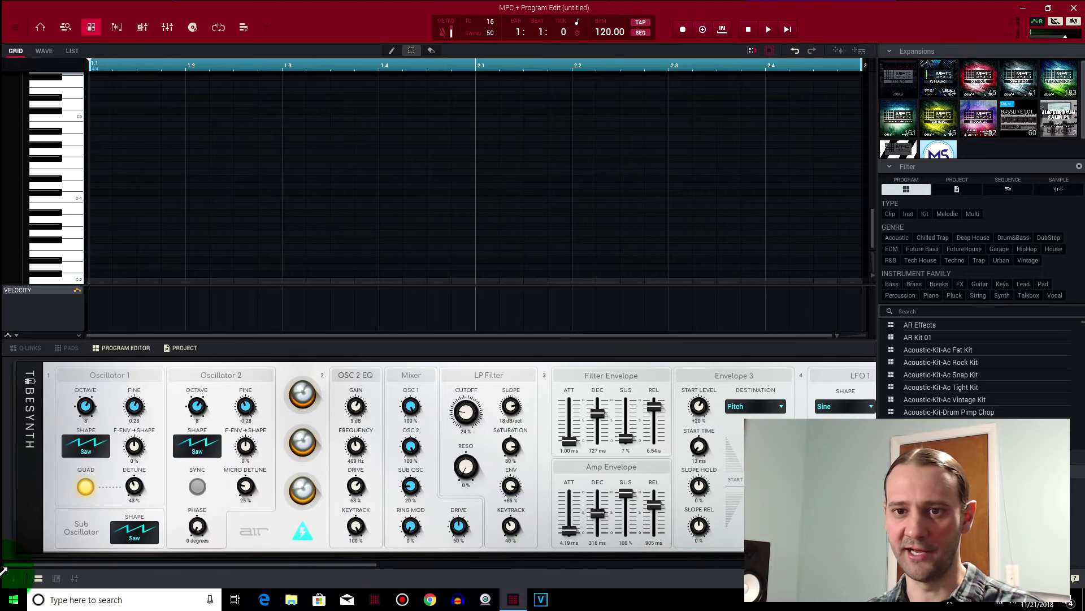
left_click(13, 577)
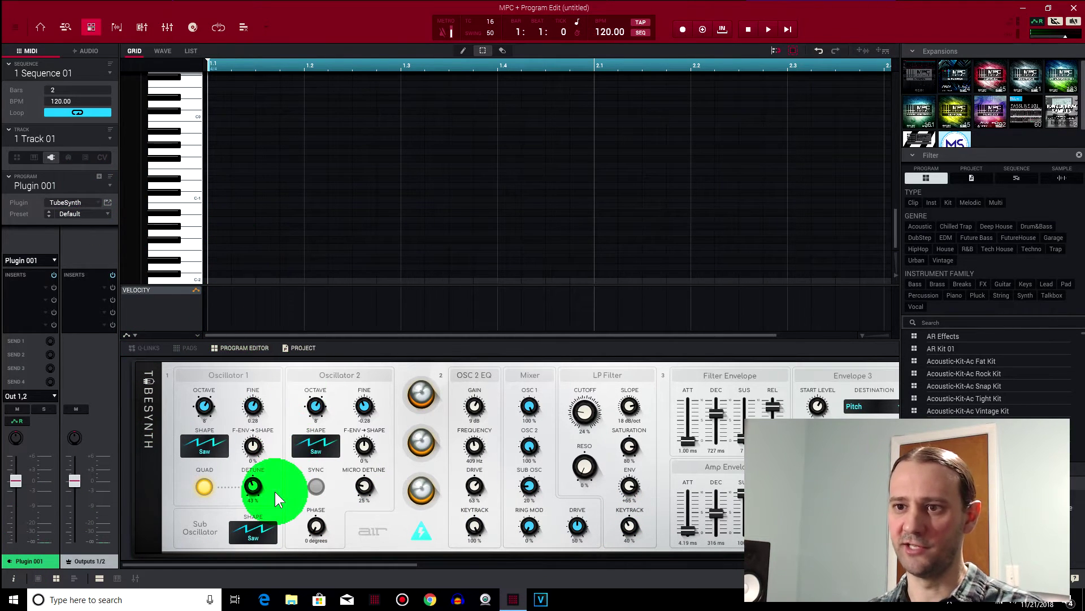
mouse_move(262, 406)
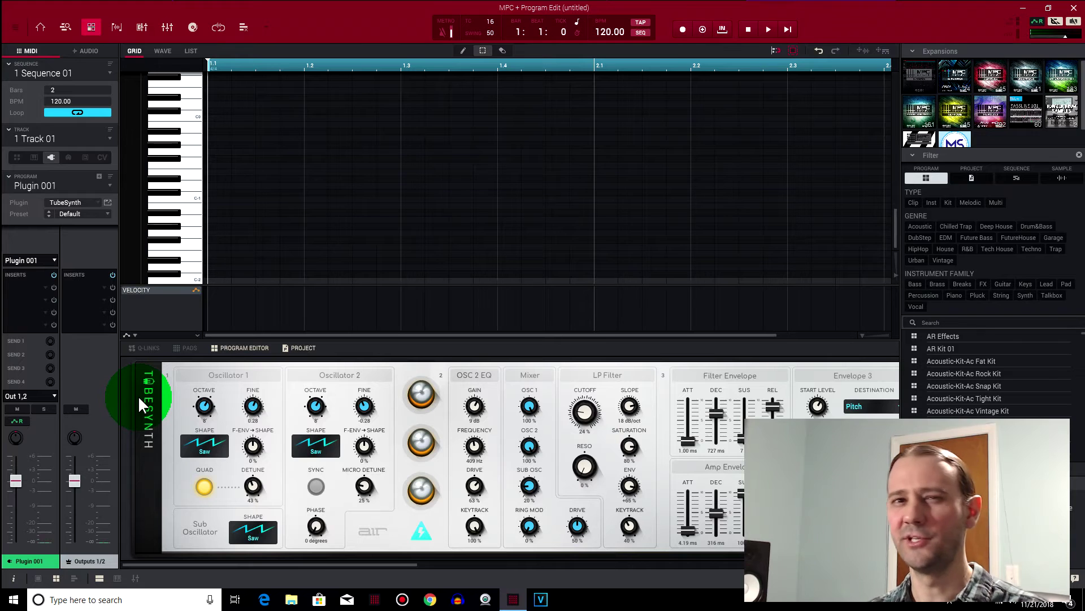
left_click(96, 210)
Step: Load the Electric instrument into Plugin 001
left_click(139, 164)
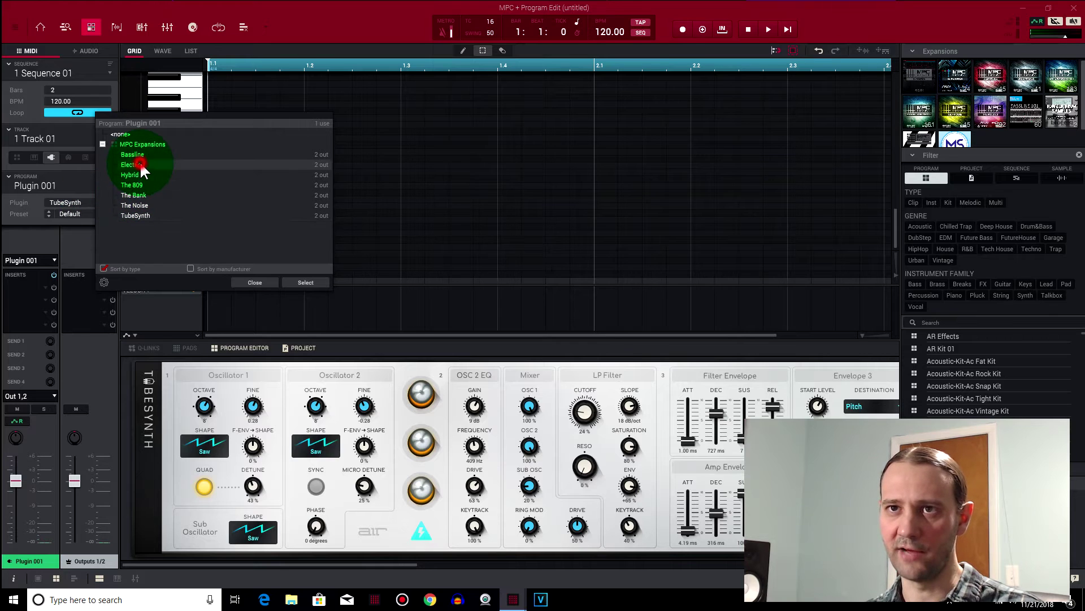
left_click(319, 282)
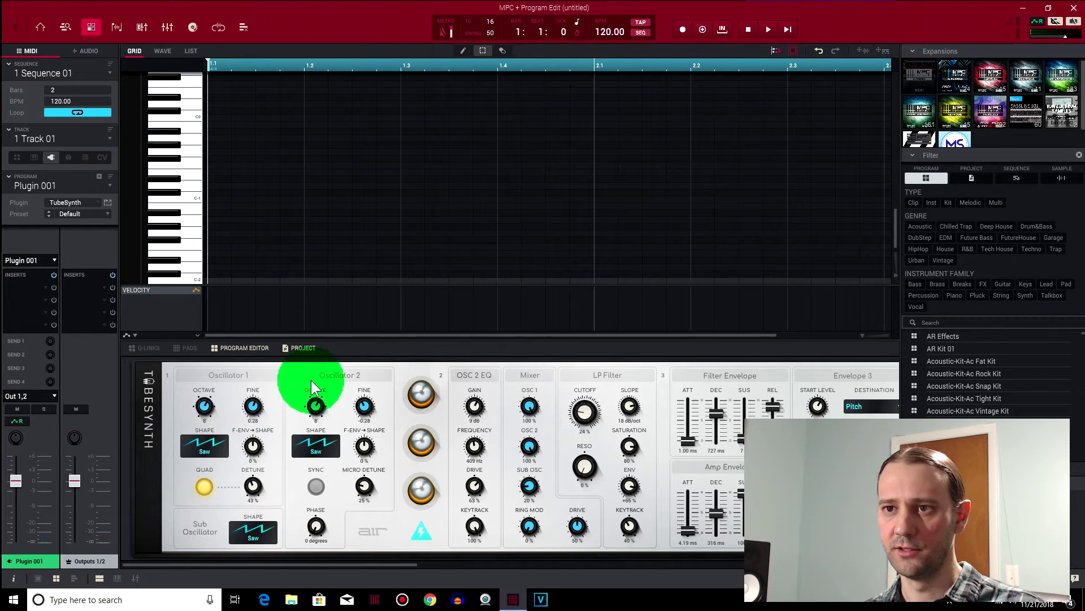
left_click_drag(322, 568, 240, 547)
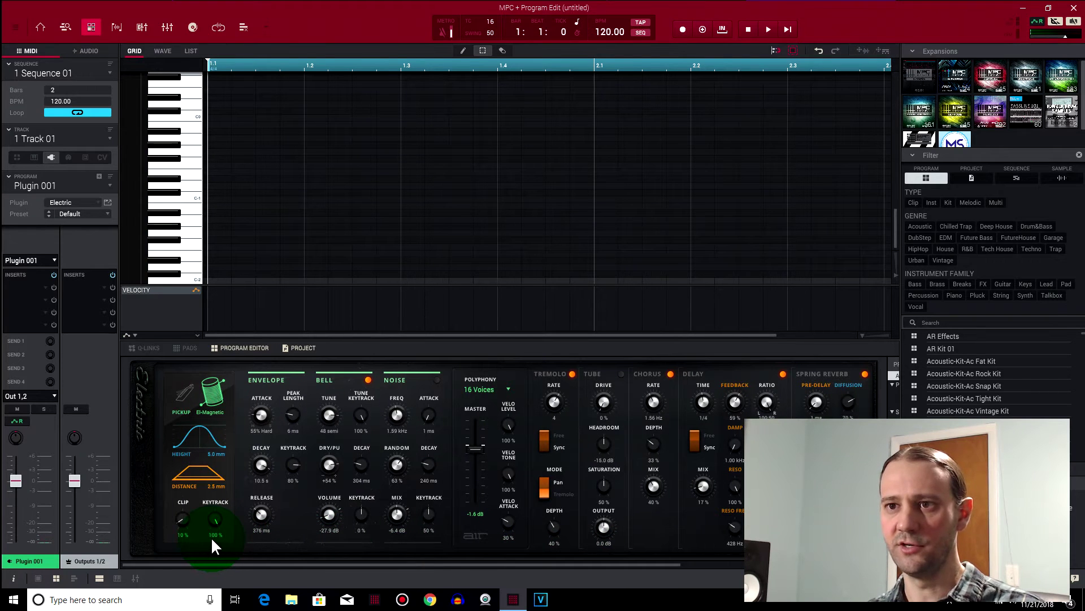
left_click(155, 371)
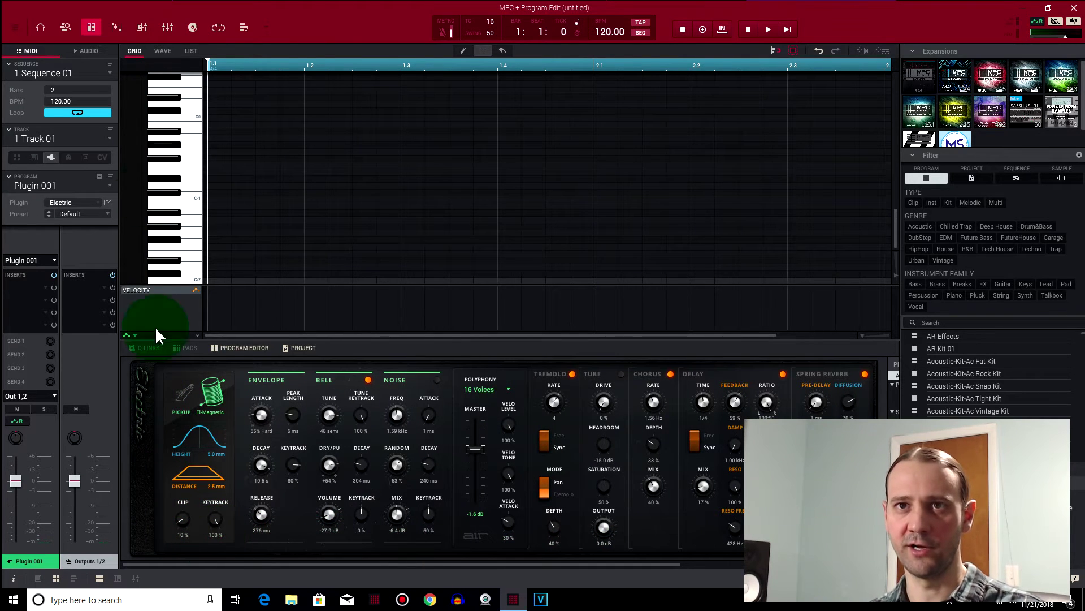
Step: Swap Plugin 001 to the Bassline synth, with its editor at the Default preset
left_click(93, 199)
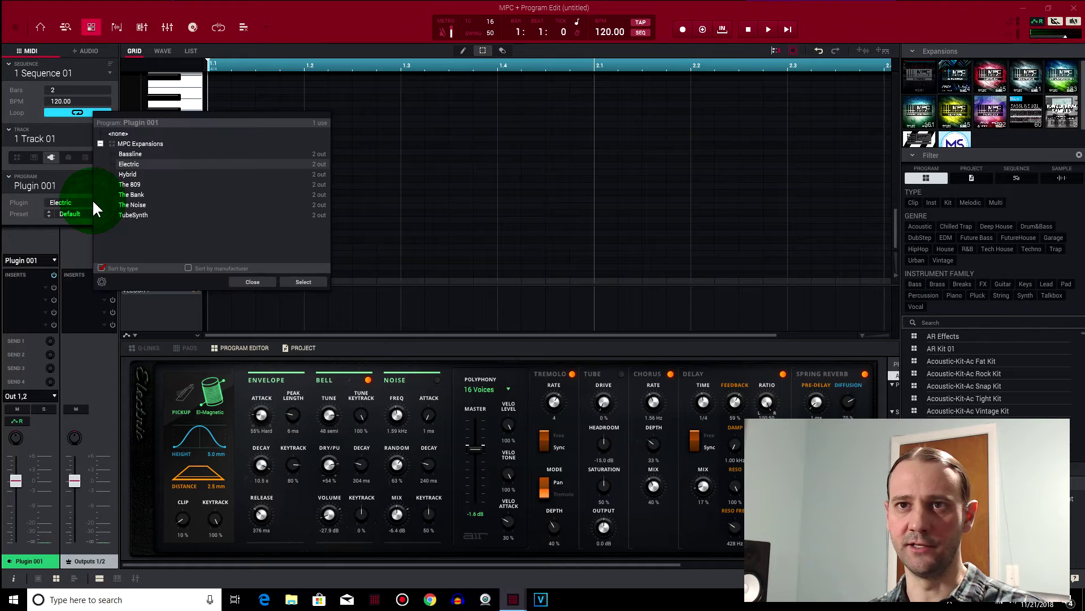
left_click(134, 155)
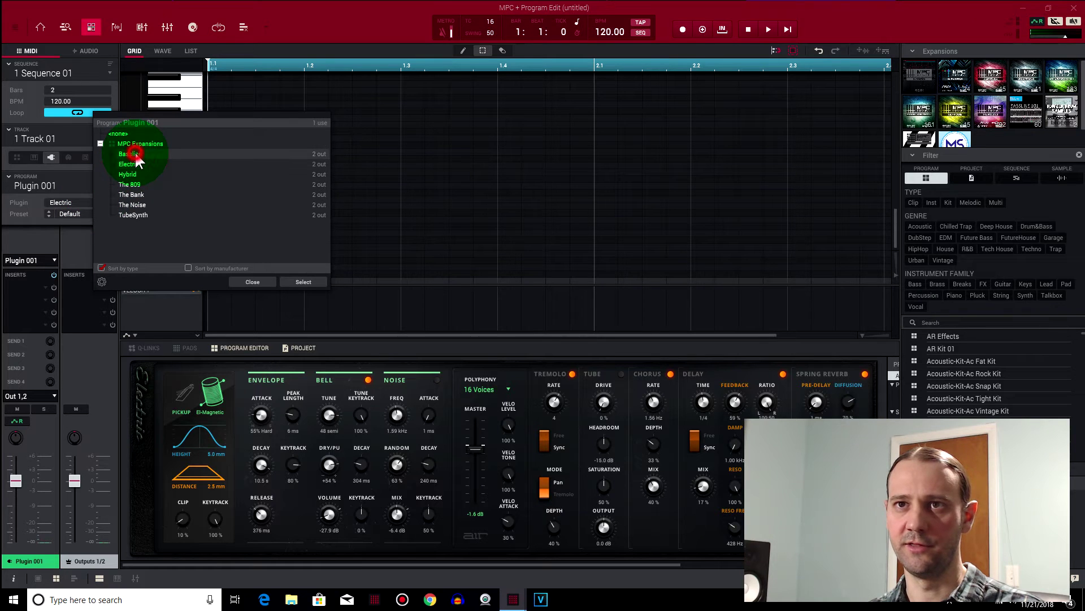
left_click(306, 282)
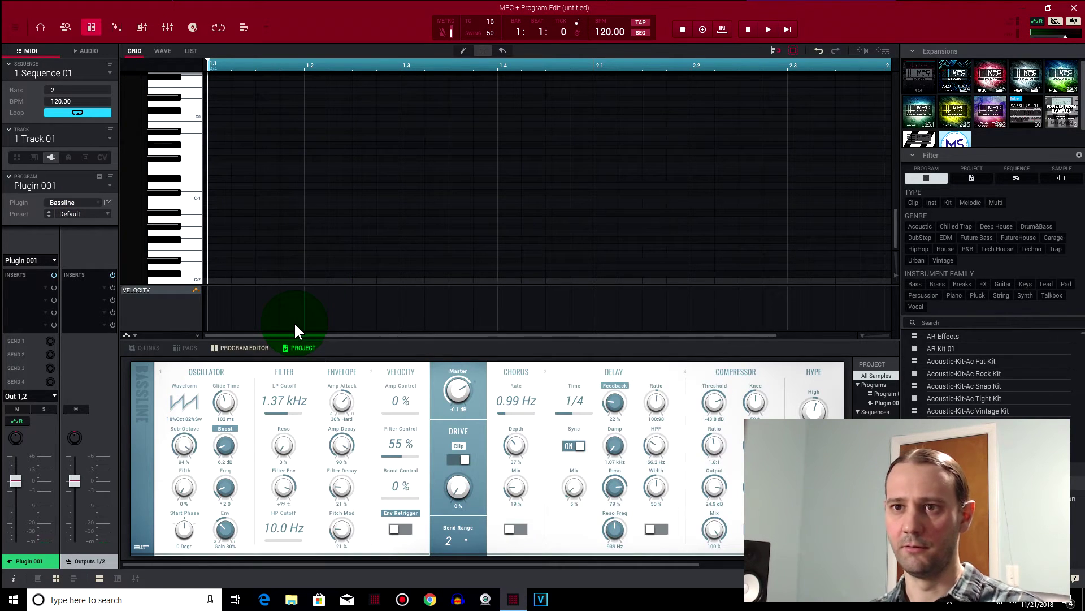
left_click(242, 377)
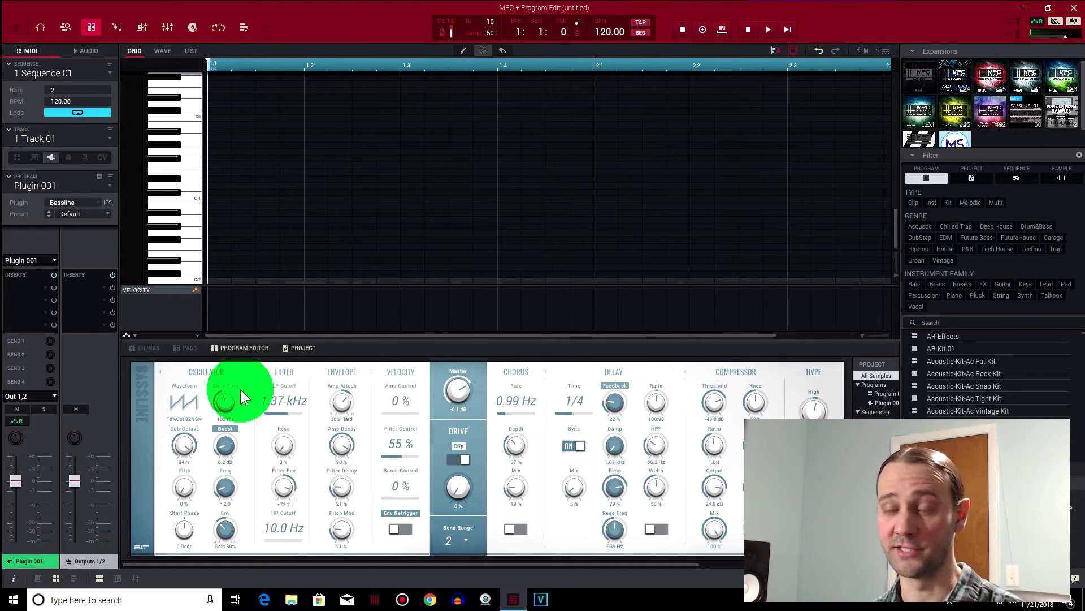
left_click(286, 355)
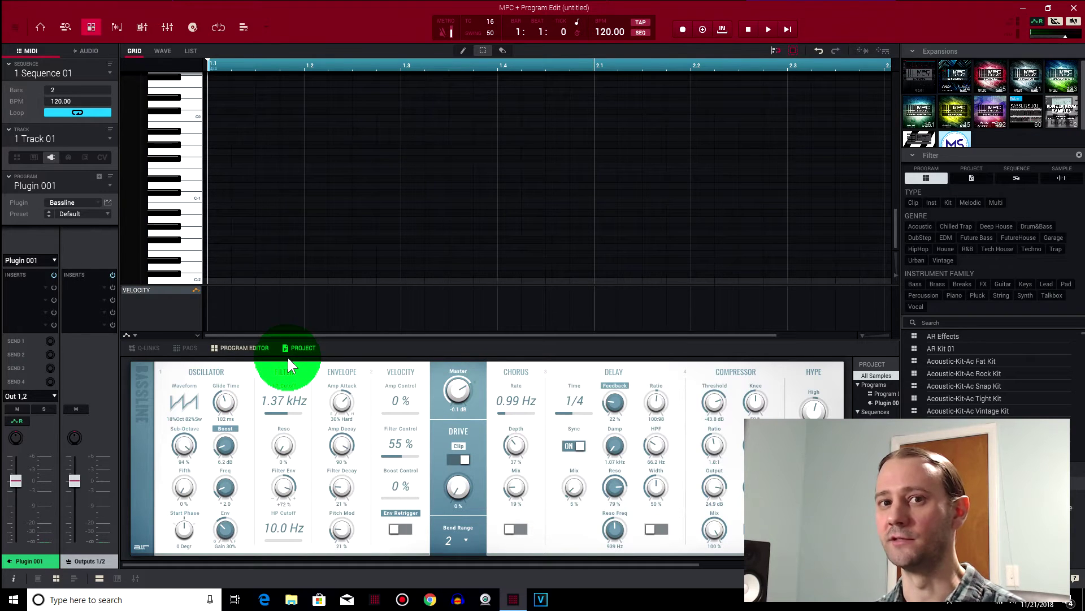
left_click(280, 385)
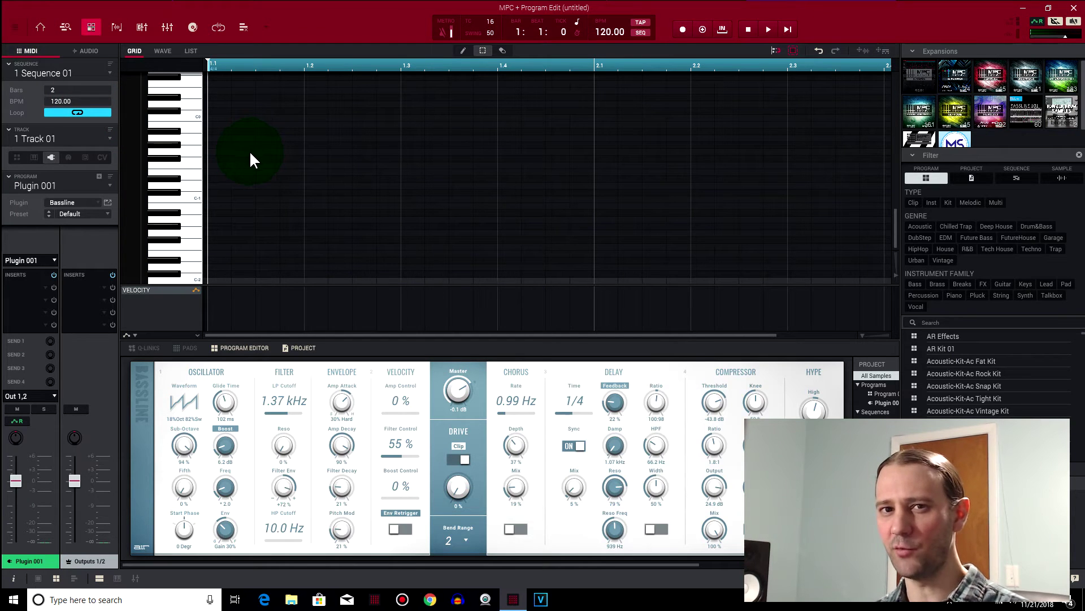
left_click(161, 143)
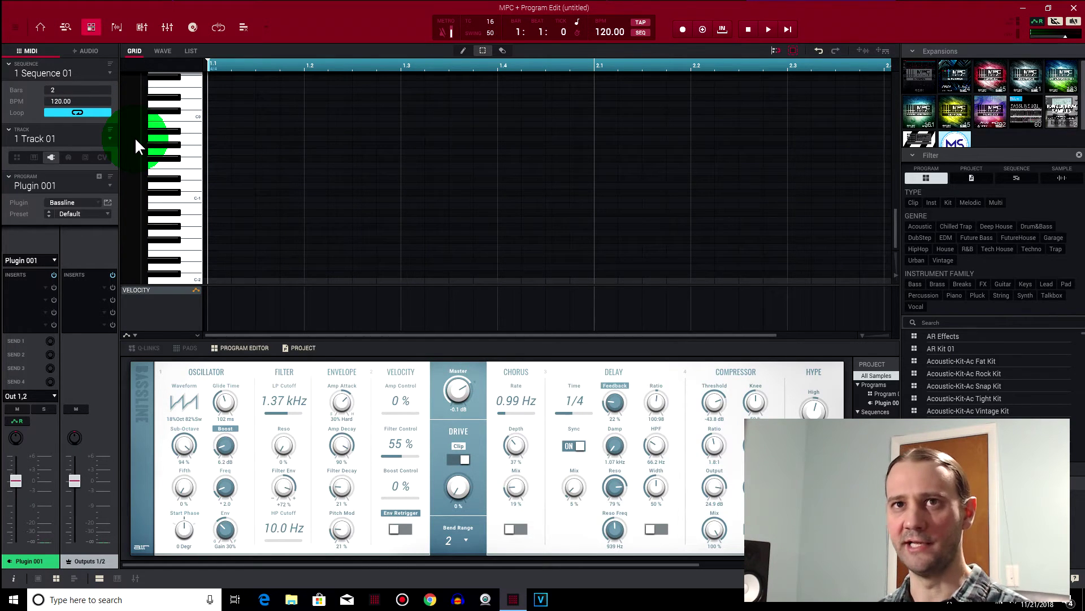
Step: Open the MPC Software Manual via the main menu's Help > MPC Help
left_click(16, 27)
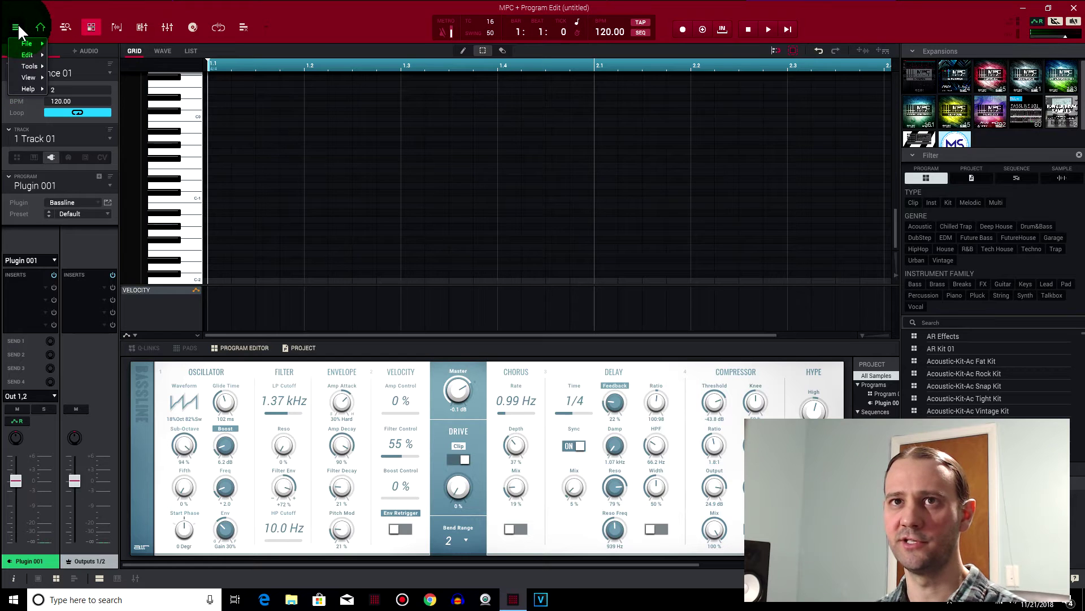
mouse_move(27, 89)
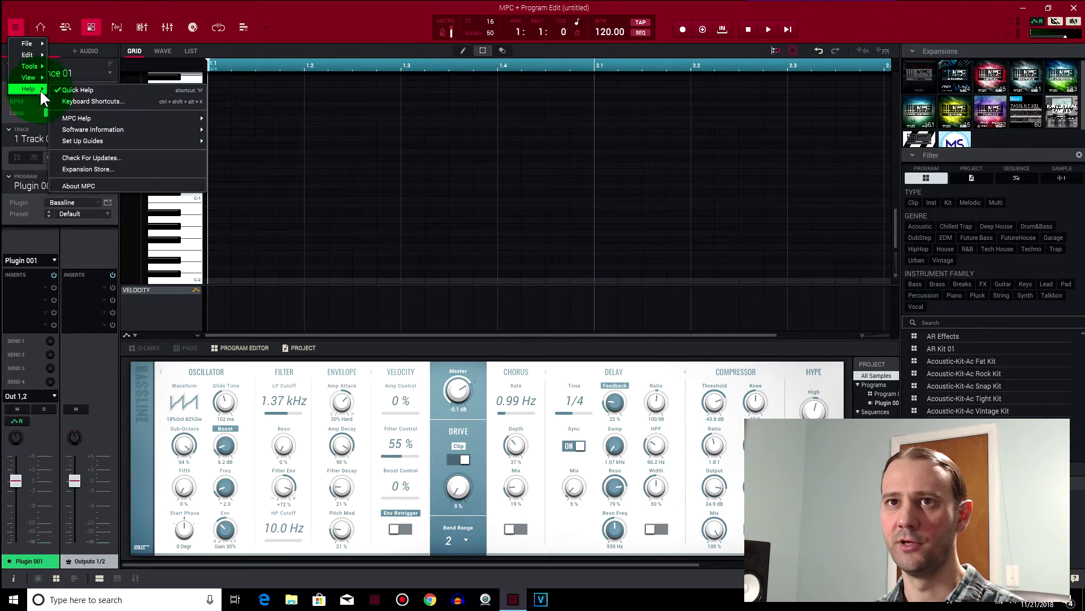
left_click(175, 118)
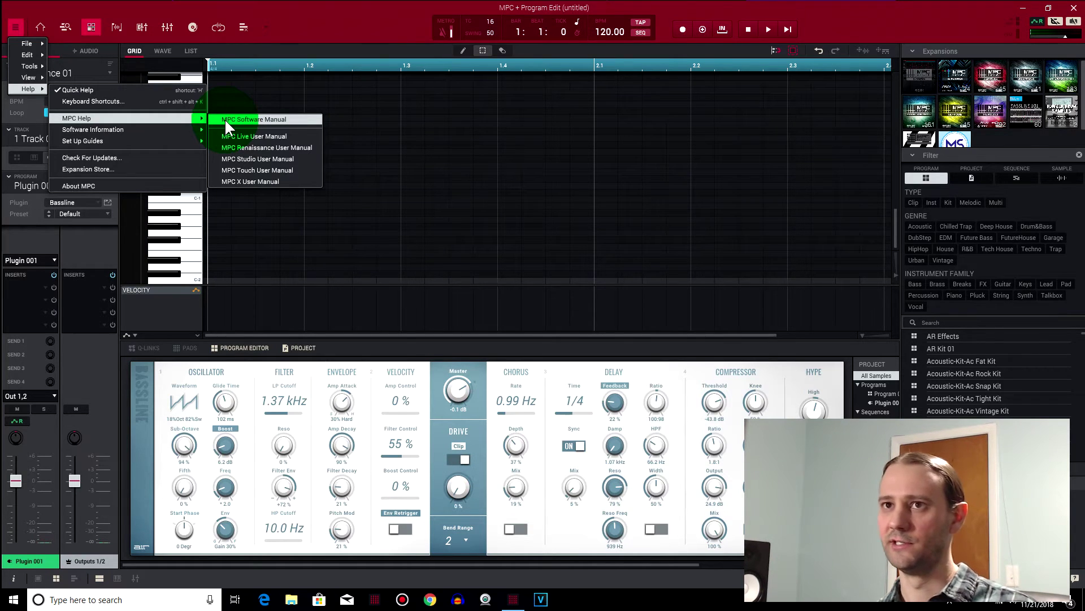
left_click(225, 120)
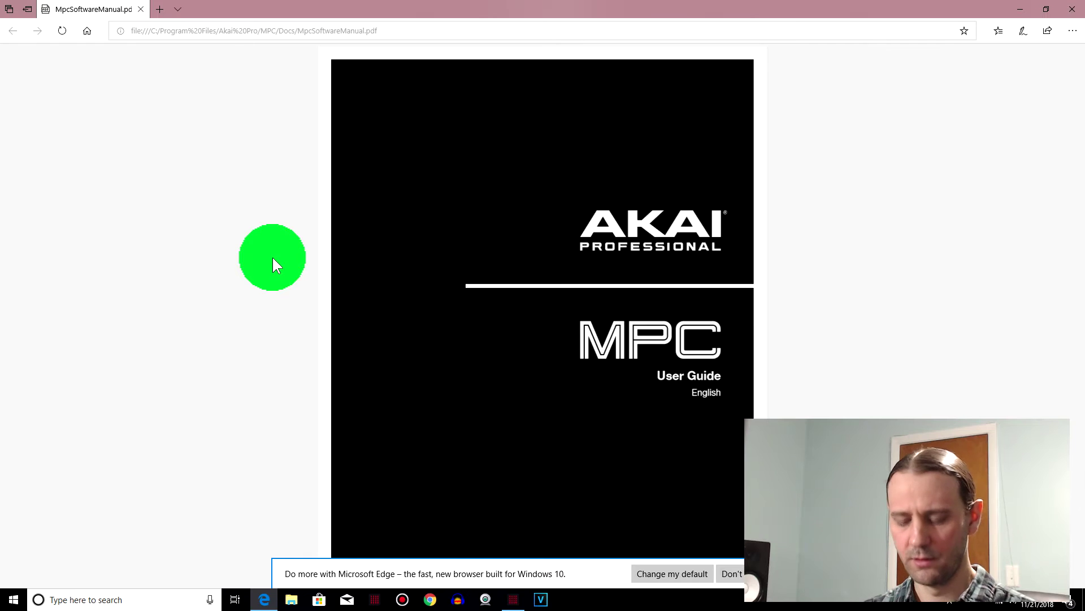
Step: Find '2.3' in the manual and go to match 2, the 'Updates in MPC 2.3' contents entry
key("ctrl+f")
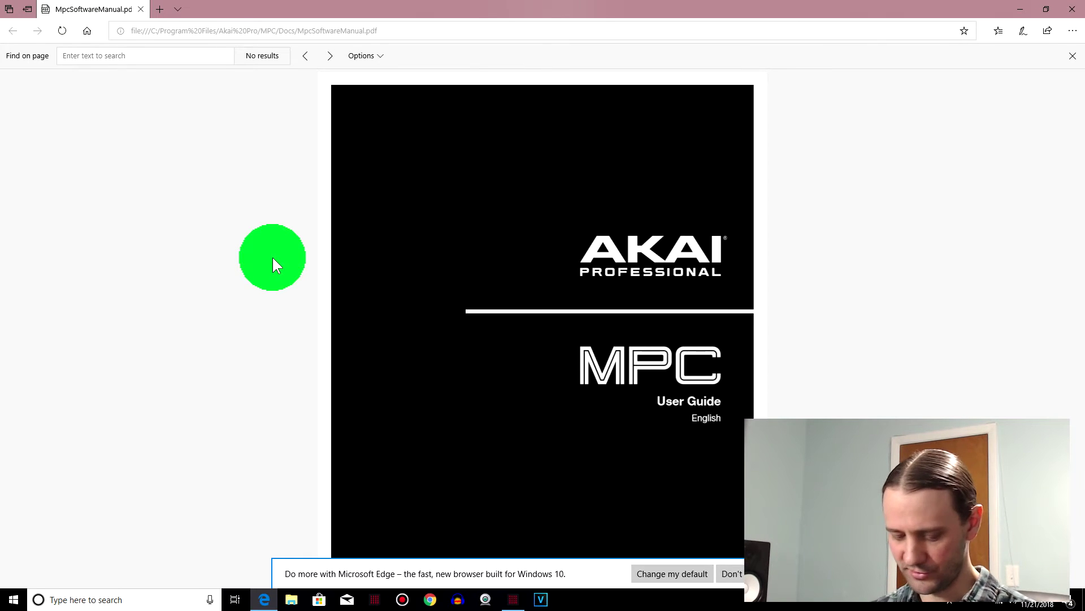
type("2.3")
left_click(727, 574)
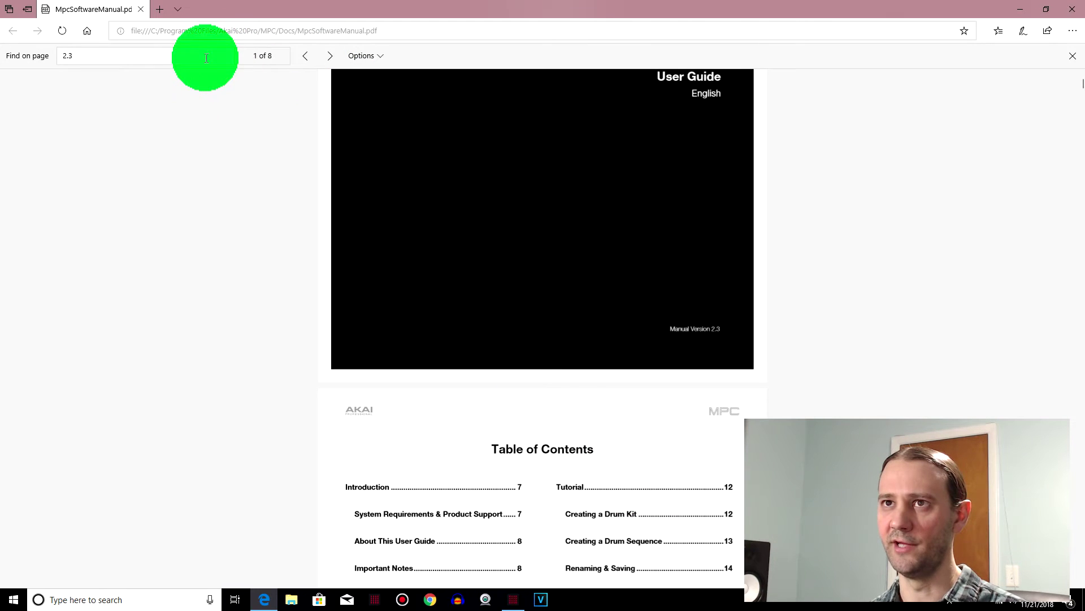
left_click(329, 55)
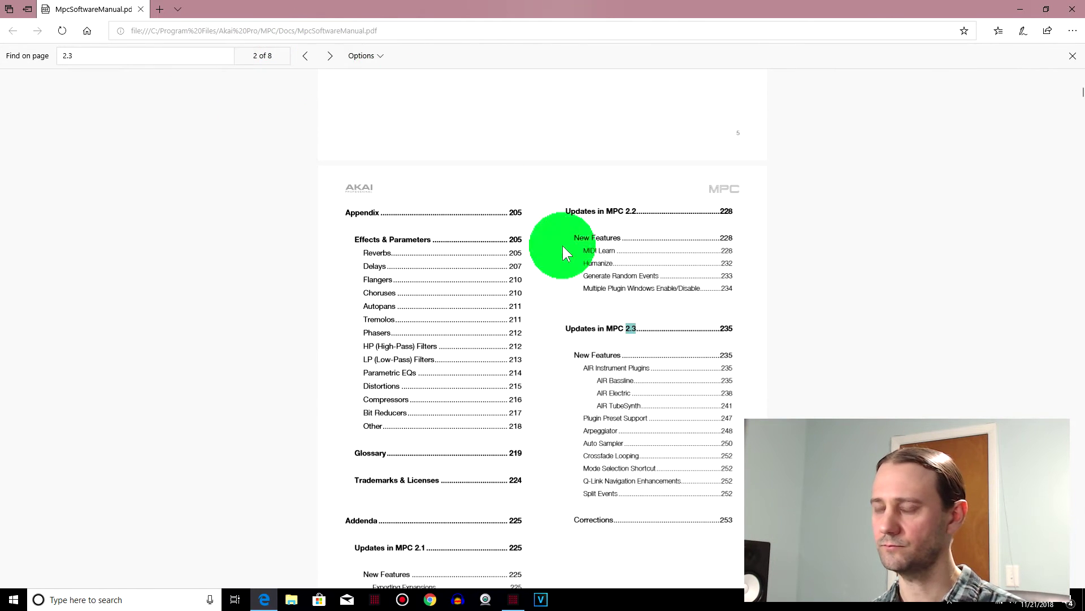
Step: Jump to 'Updates in MPC 2.3' from the contents and scroll to the AIR Bassline parameter table
left_click(633, 335)
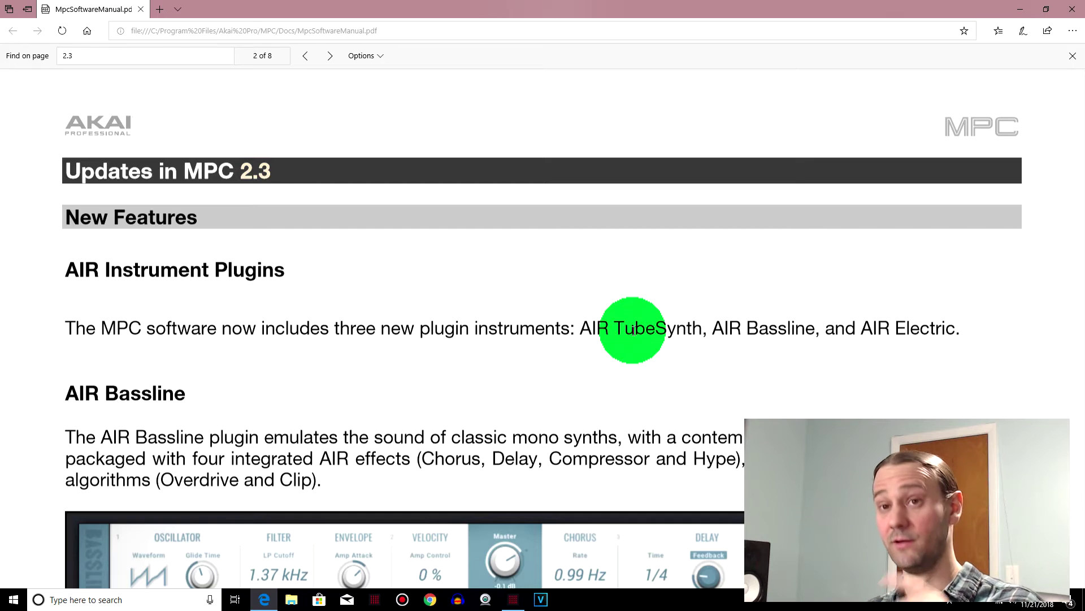
scroll(663, 478, "down", 10)
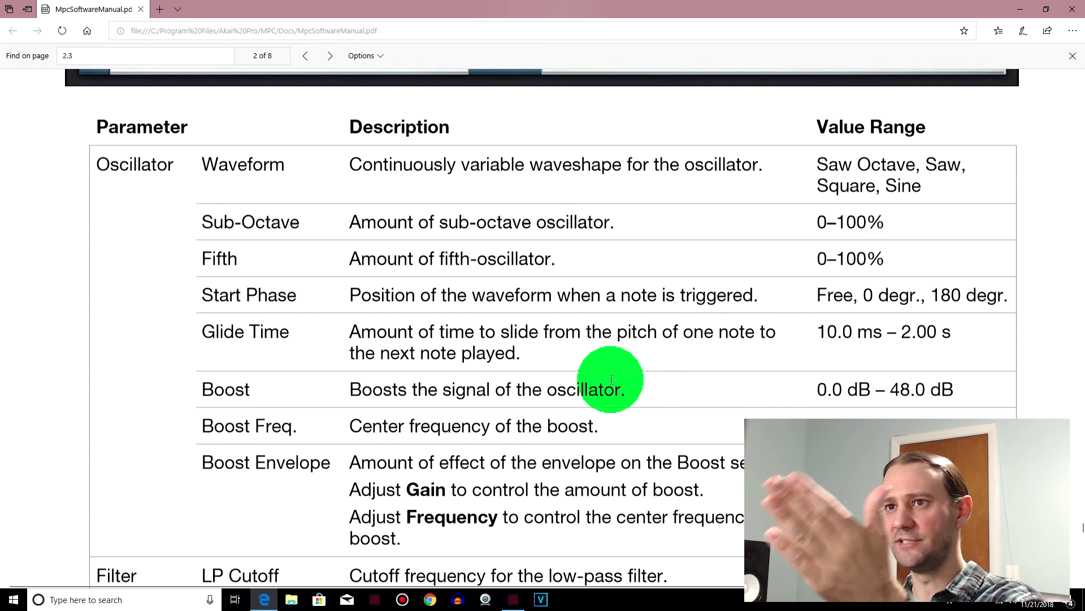
Step: Scroll through the AIR Electric and TubeSynth tables to the TubeSynth effects panel image
scroll(607, 394, "down", 20)
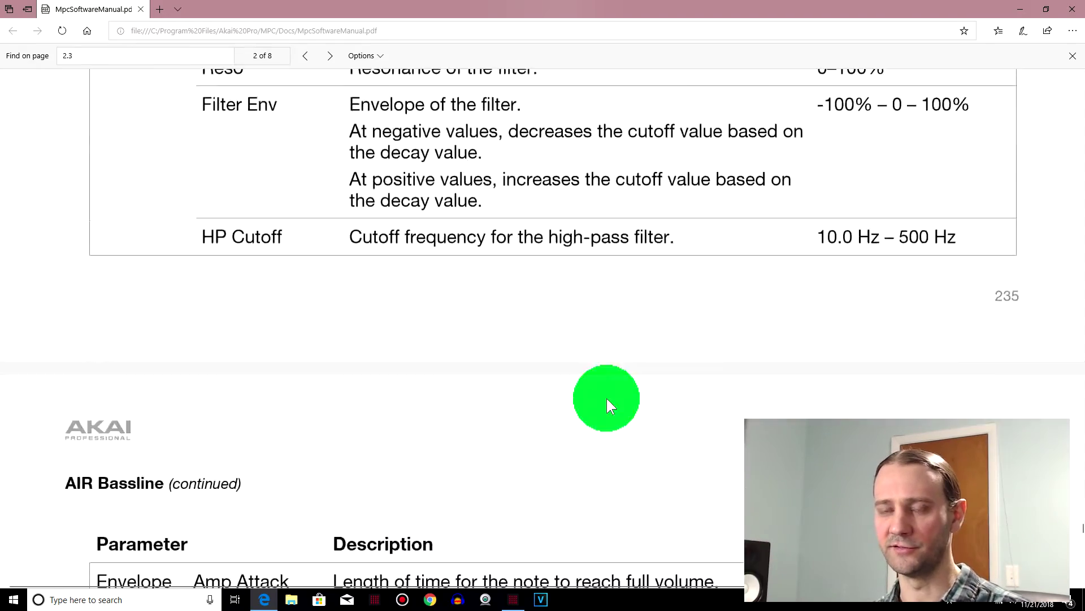
scroll(606, 400, "down", 20)
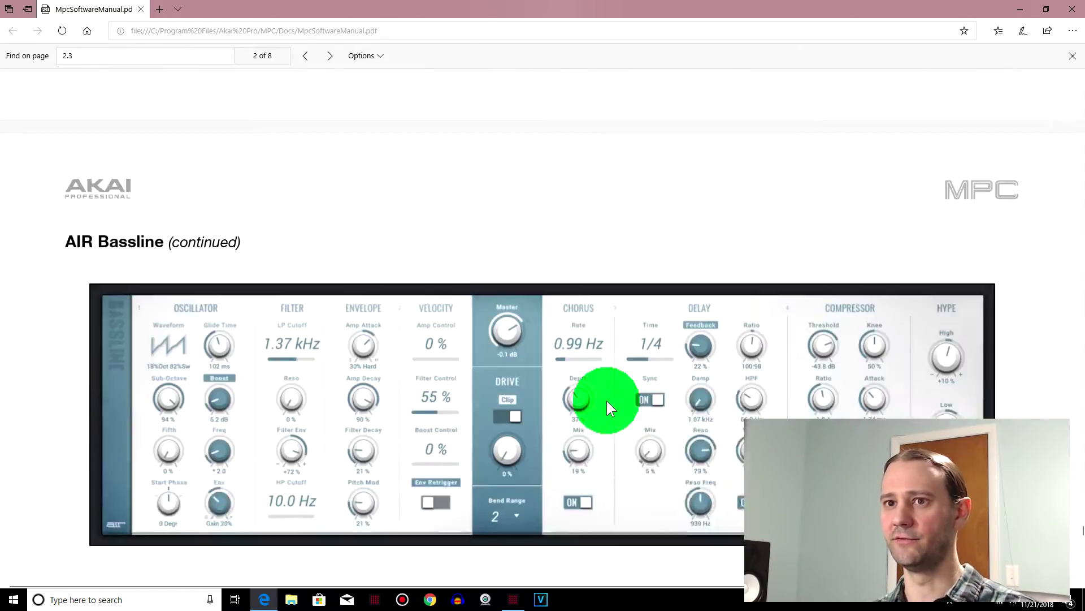
scroll(607, 402, "down", 15)
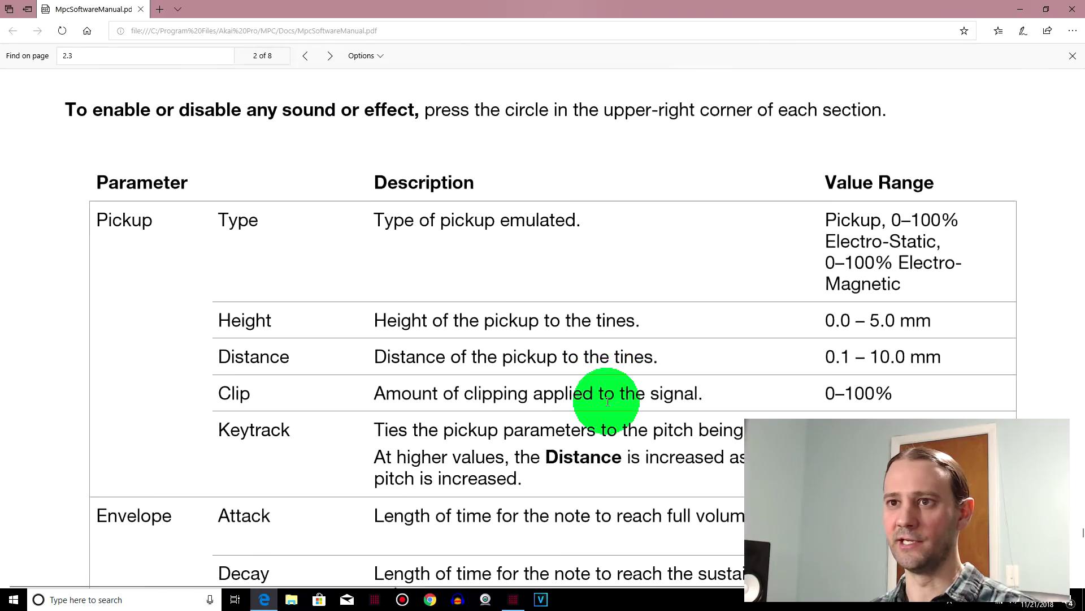
scroll(607, 400, "up", 7)
scroll(605, 404, "down", 20)
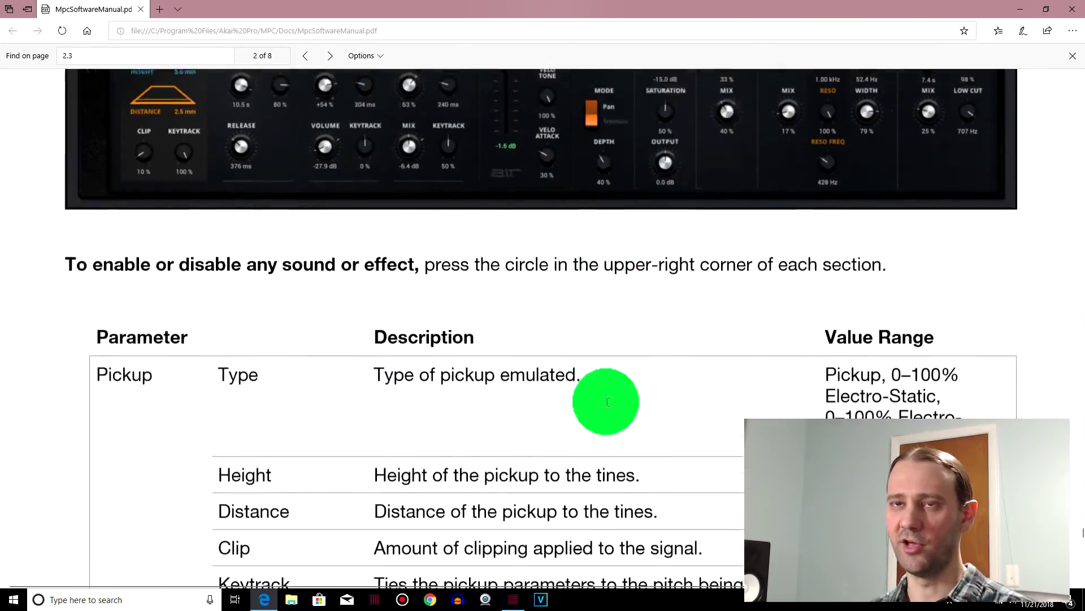
scroll(603, 412, "down", 20)
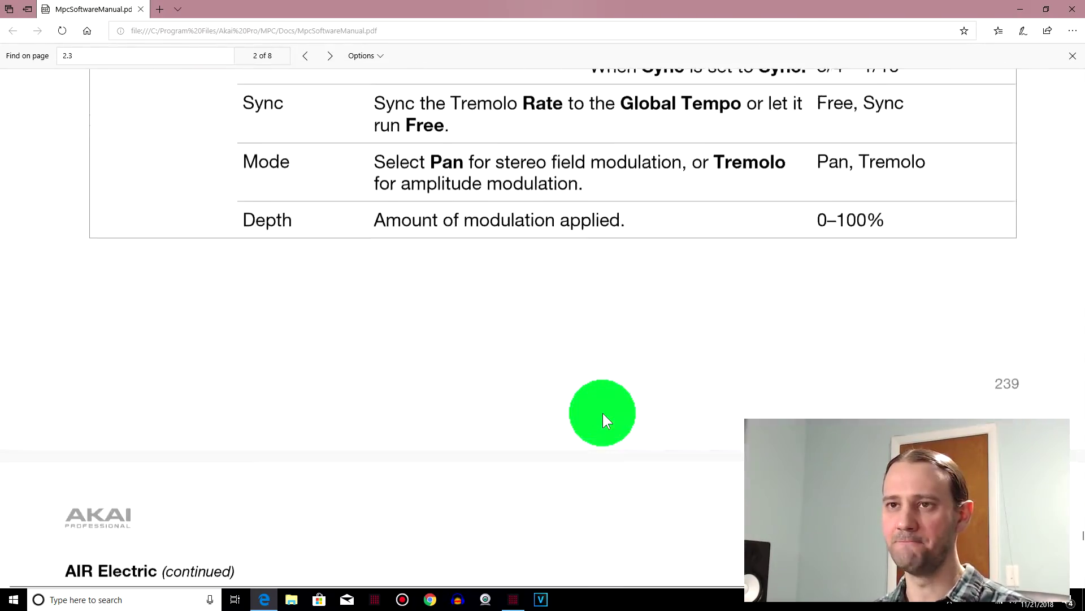
scroll(604, 414, "down", 20)
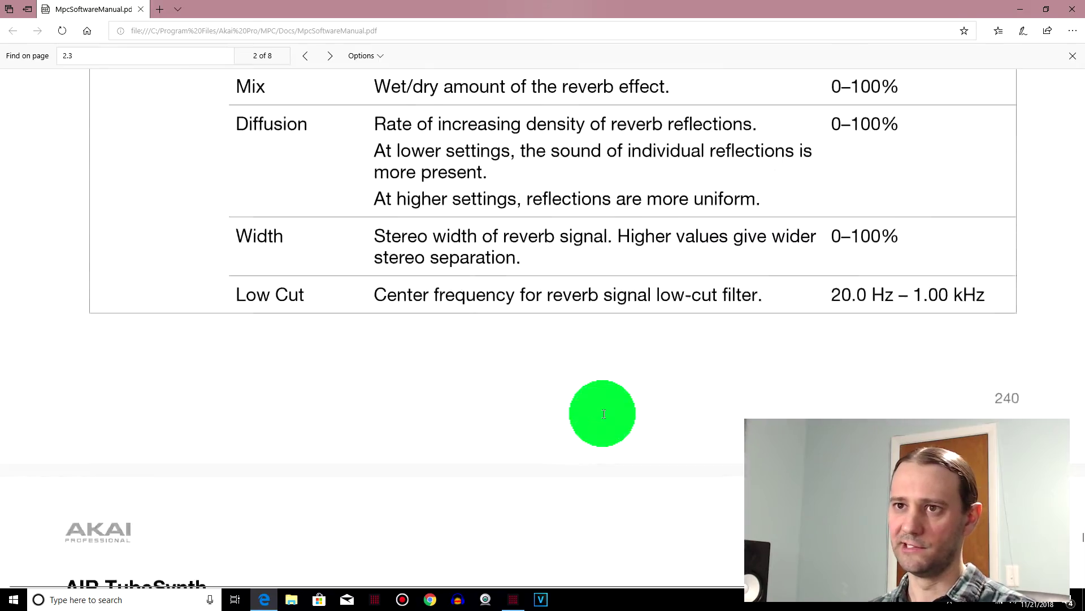
scroll(603, 413, "up", 3)
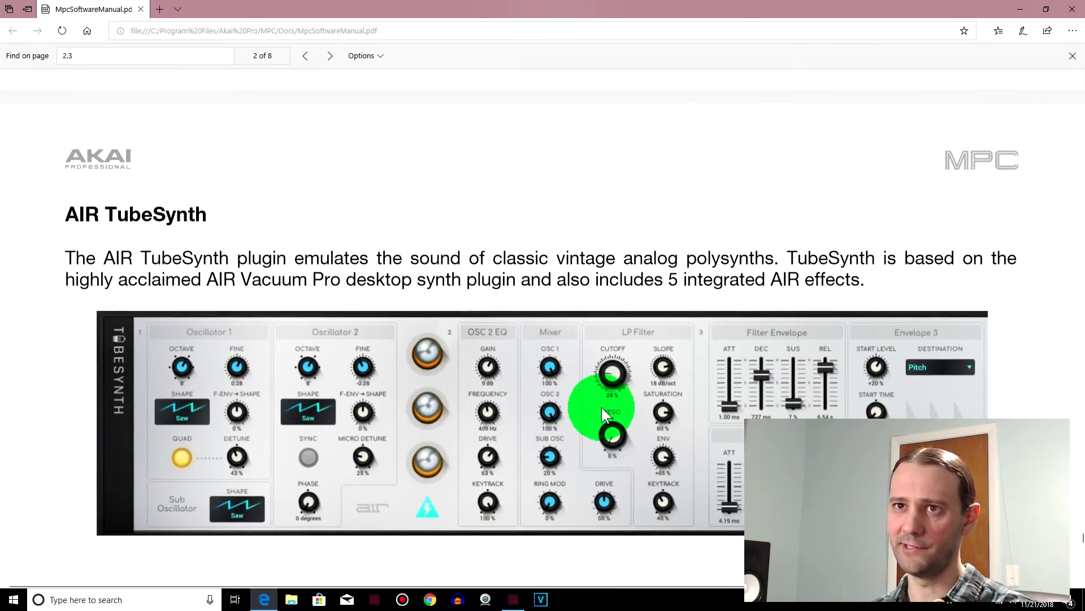
scroll(601, 407, "down", 20)
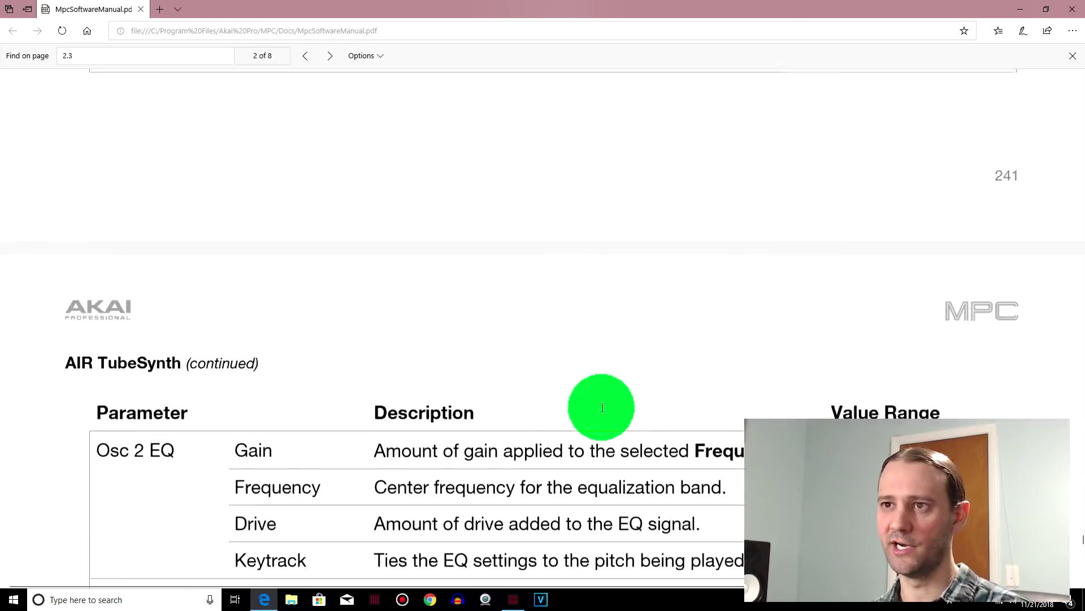
scroll(602, 407, "down", 15)
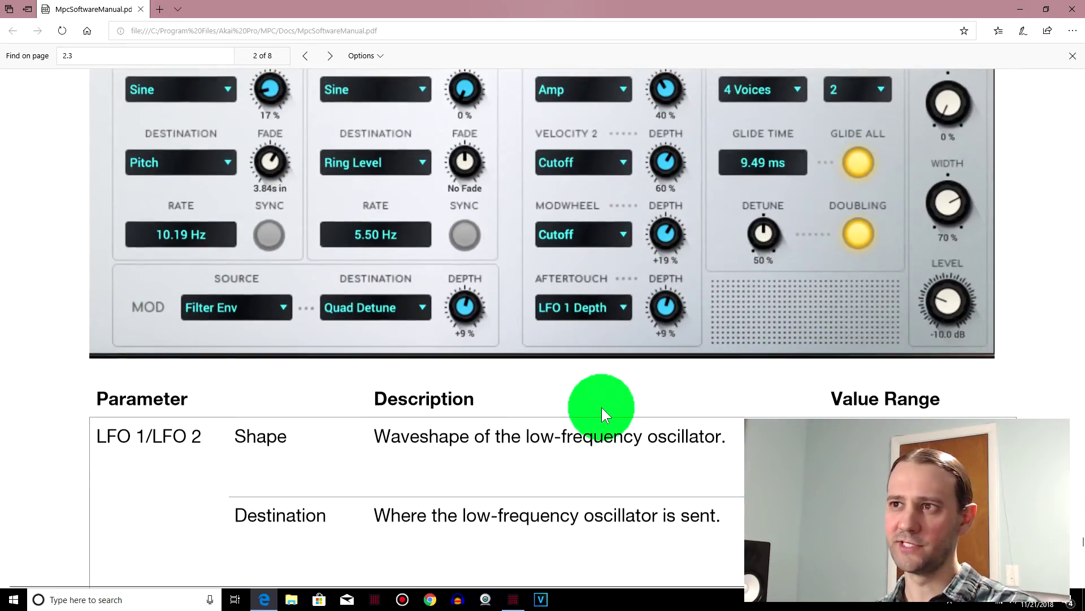
scroll(602, 407, "down", 15)
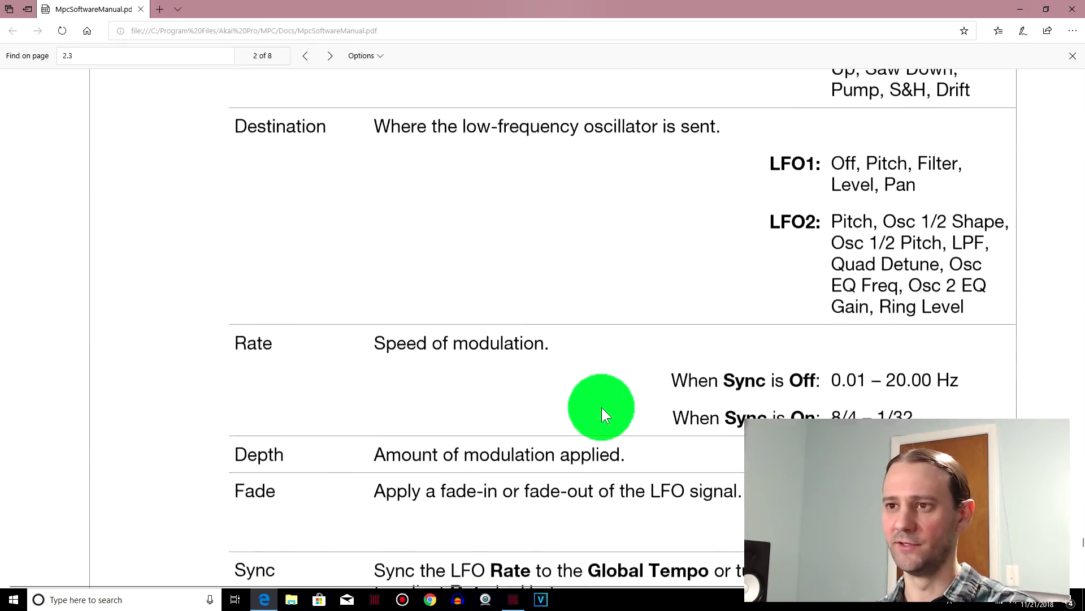
scroll(602, 407, "down", 15)
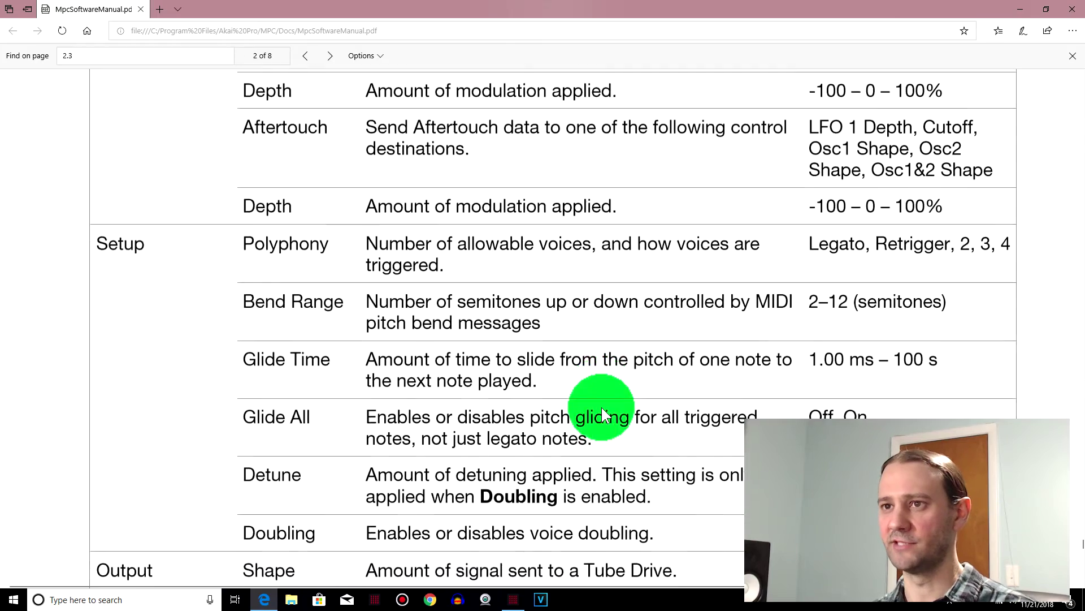
scroll(602, 408, "down", 10)
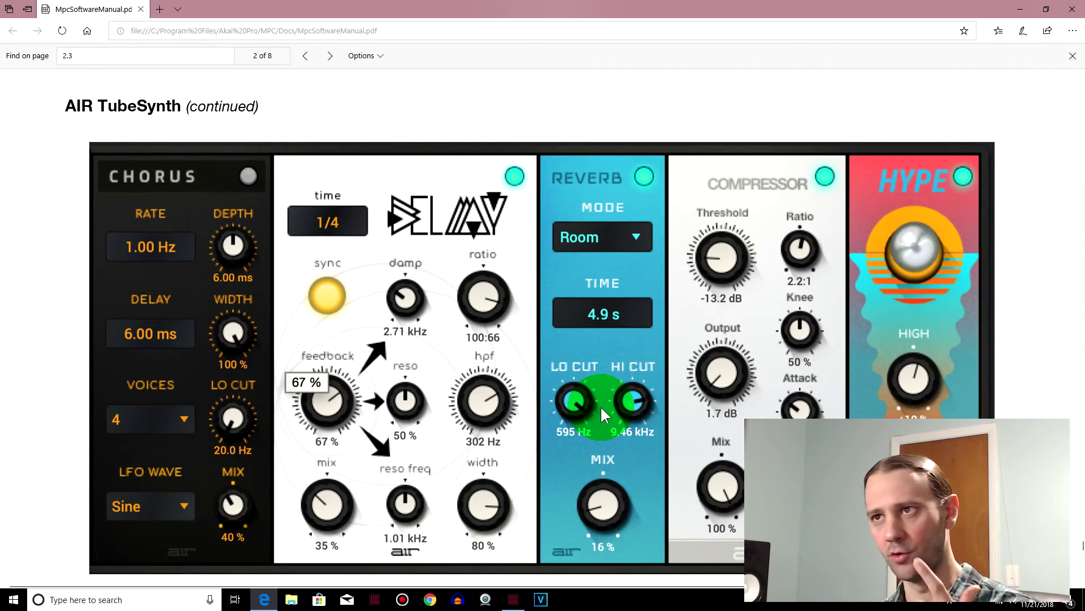
Step: Scroll past the Chorus, Delay, Reverb and Hype tables to 'Plugin Preset Support'
scroll(599, 411, "down", 7)
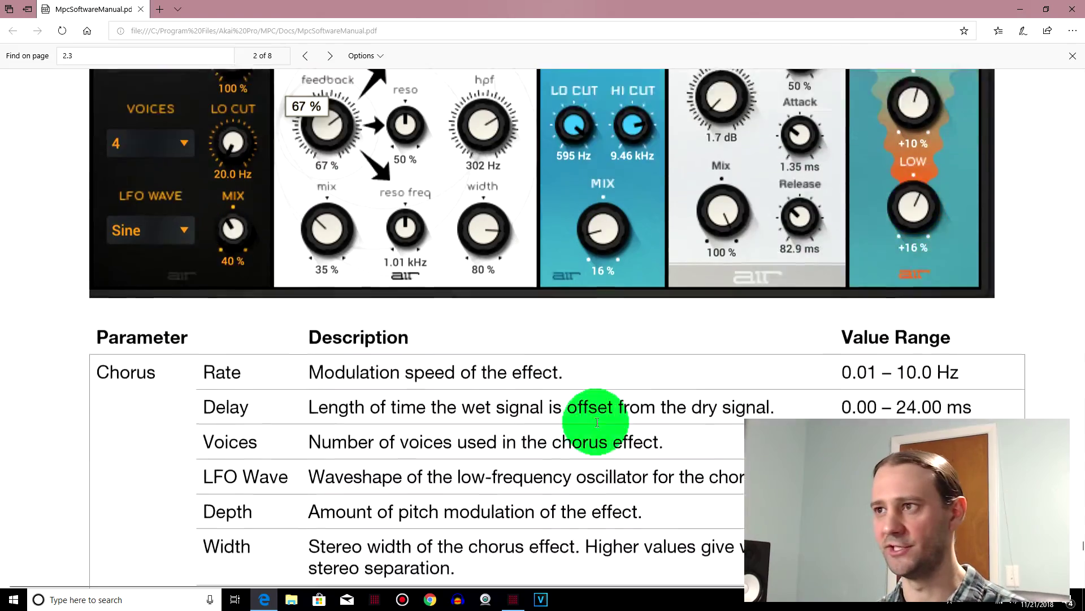
scroll(597, 422, "down", 8)
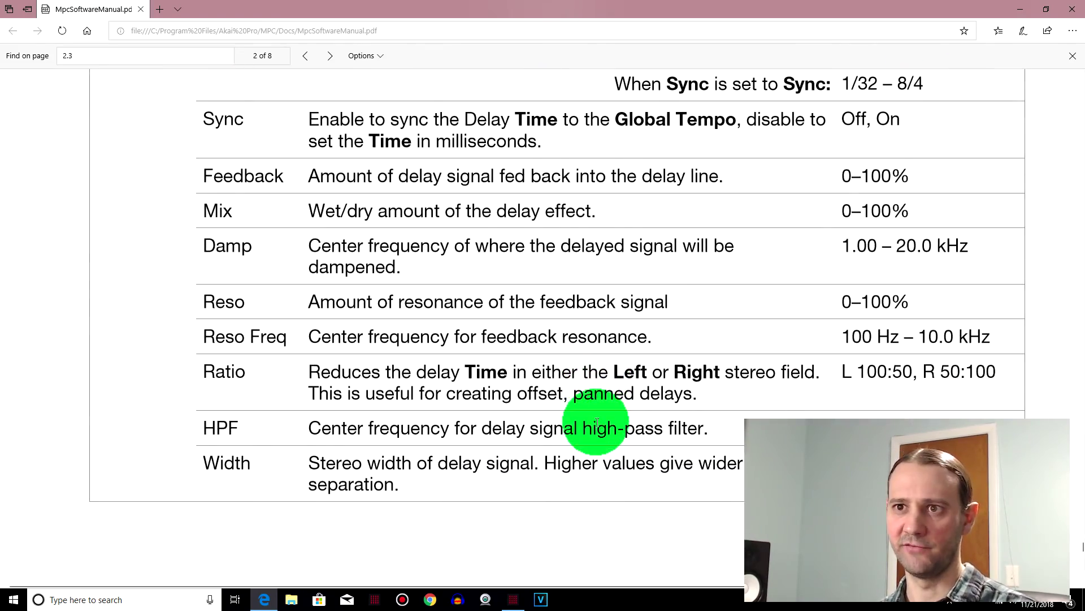
scroll(597, 422, "down", 15)
scroll(595, 426, "down", 10)
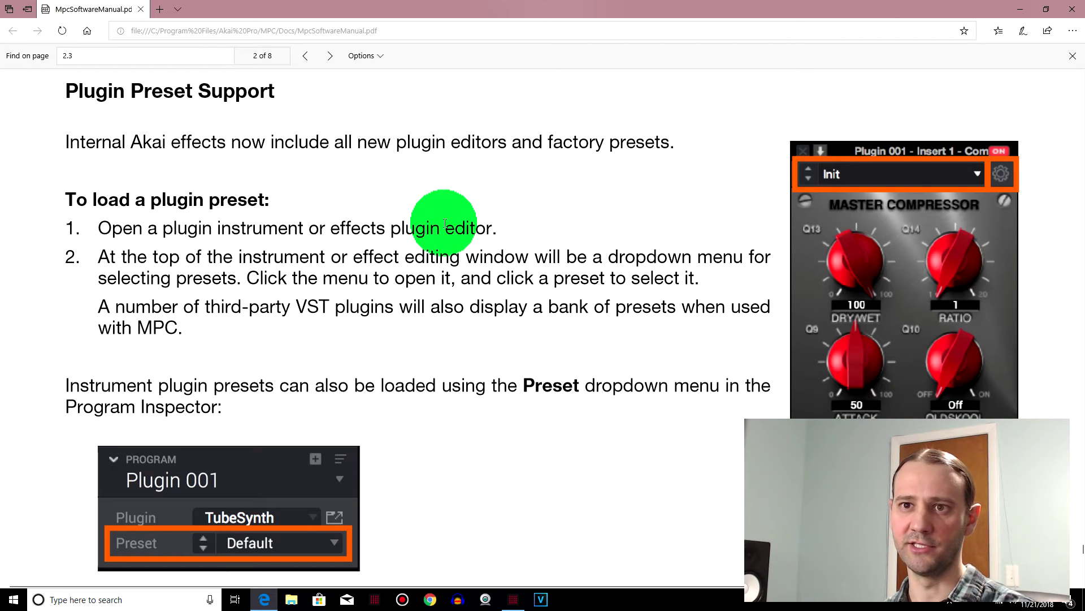
Step: Scroll through the preset saving and Arpeggiator pages to the Auto Sampler section
scroll(351, 373, "down", 4)
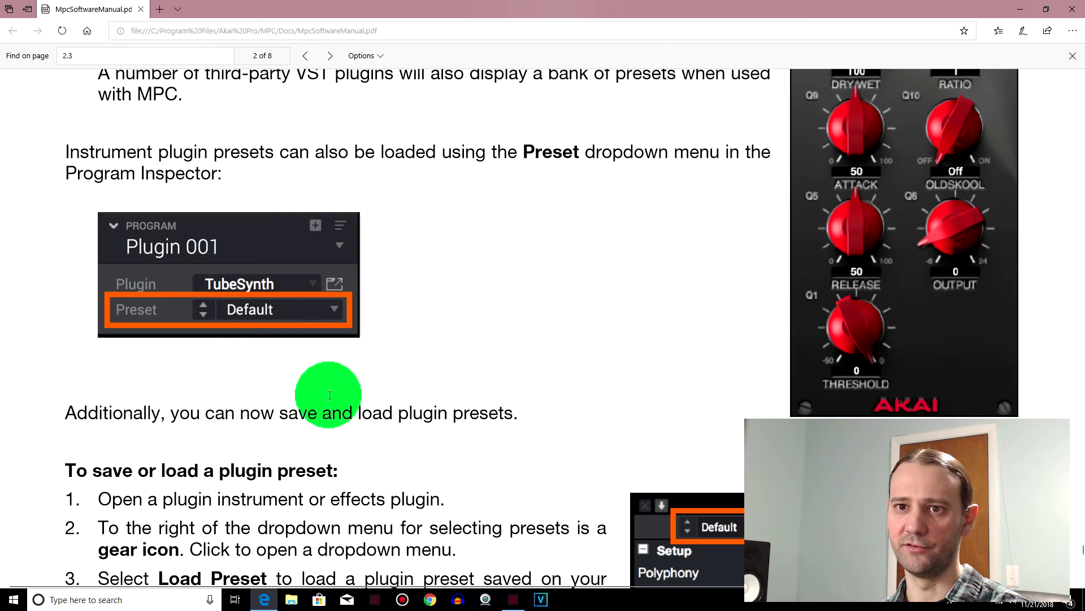
scroll(347, 382, "down", 5)
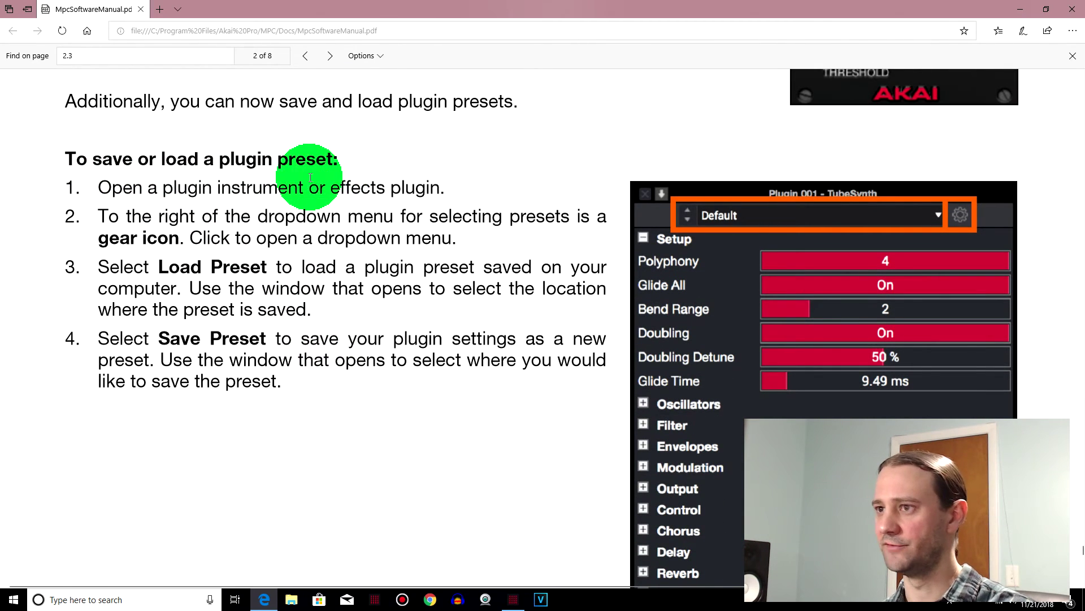
scroll(299, 175, "down", 10)
scroll(299, 177, "down", 9)
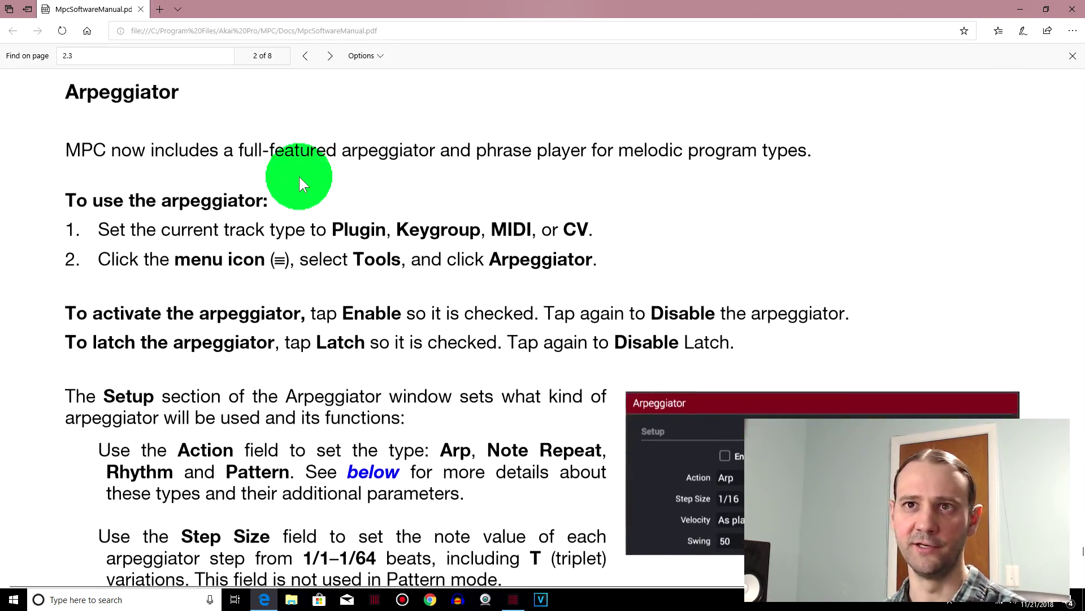
scroll(299, 177, "down", 15)
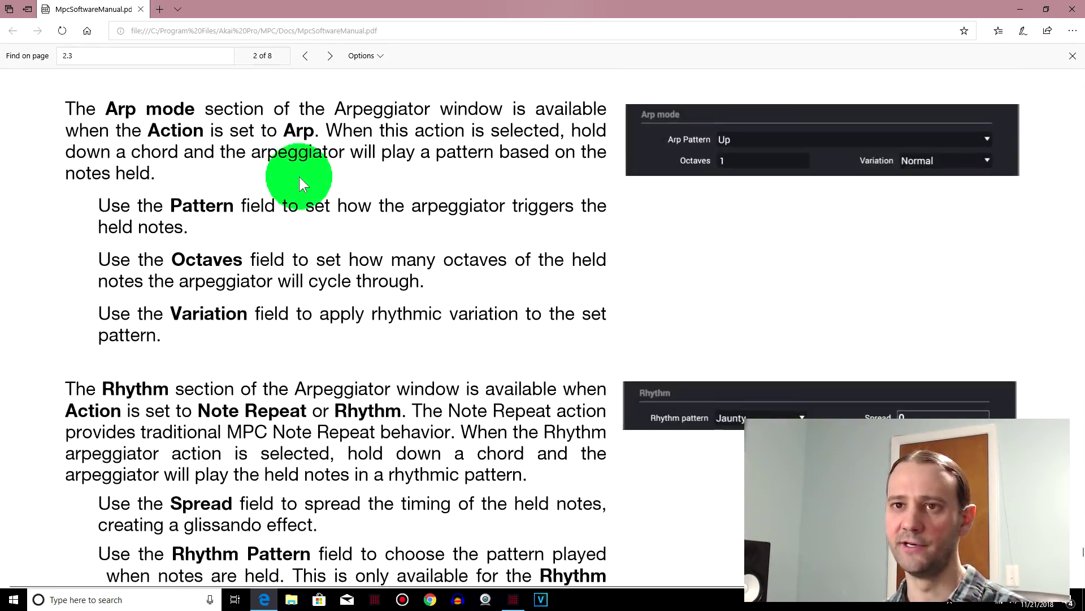
scroll(300, 176, "down", 8)
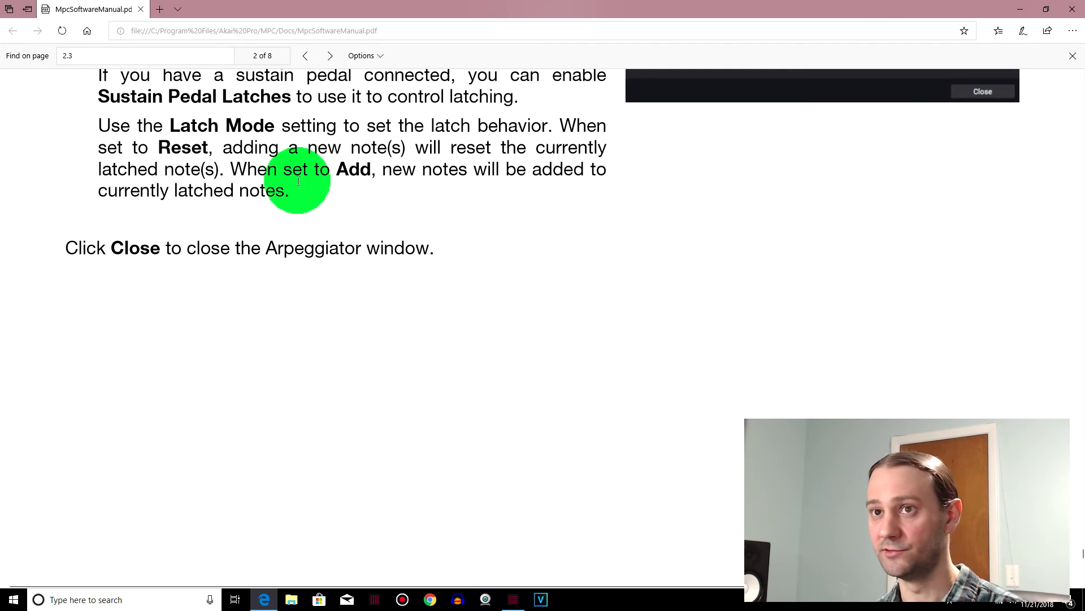
right_click(301, 177)
left_click(248, 205)
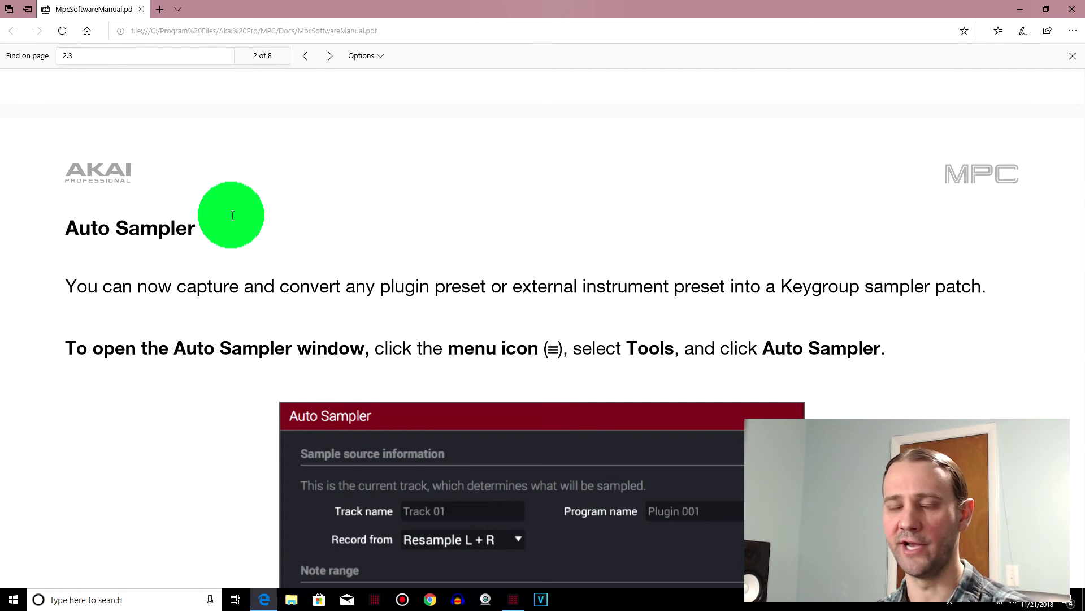
Step: Scroll through Auto Sampler and Crossfade Looping to the 'Mode Selection Shortcut' heading
scroll(233, 215, "down", 20)
scroll(233, 216, "down", 20)
scroll(232, 215, "down", 10)
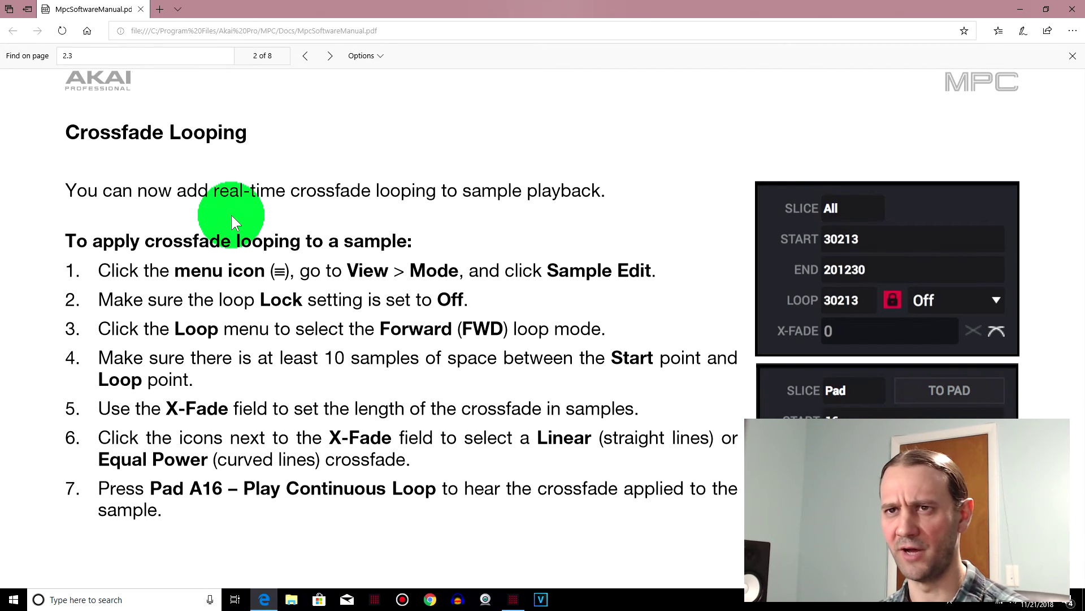
scroll(232, 217, "down", 10)
scroll(232, 217, "up", 3)
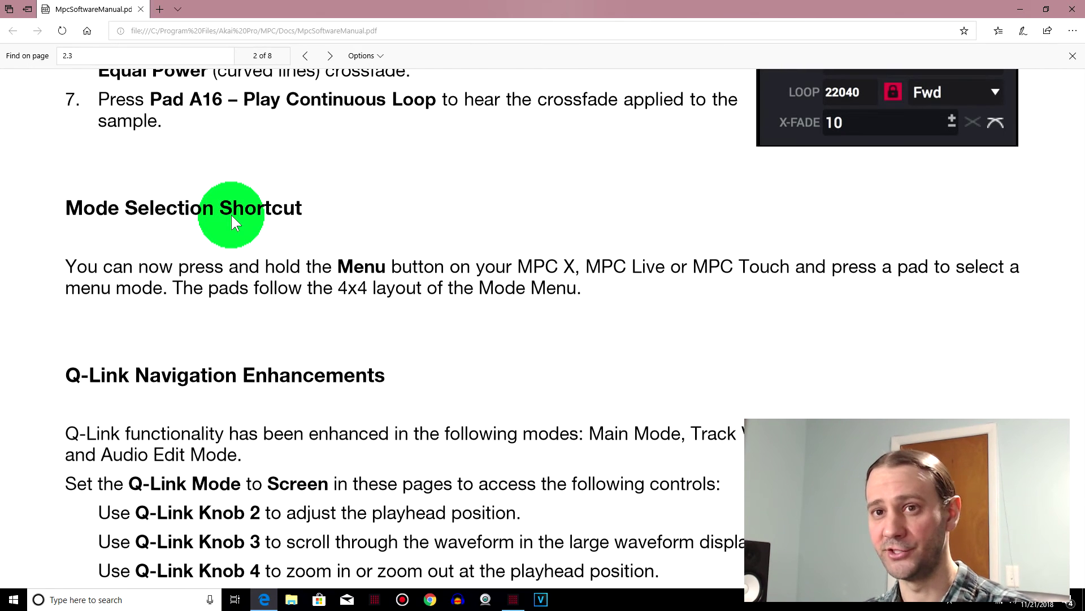
Step: Scroll past Q-Link Navigation and Split Events to the AIR TubeSynth Oscillator 1 table
scroll(232, 215, "down", 5)
scroll(231, 216, "up", 1)
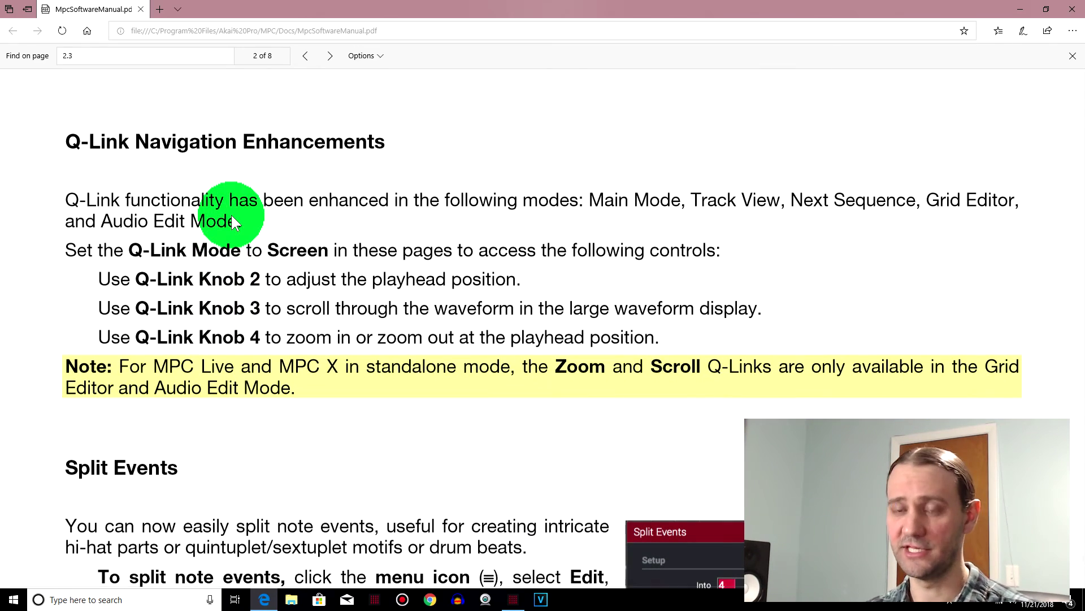
scroll(232, 217, "down", 5)
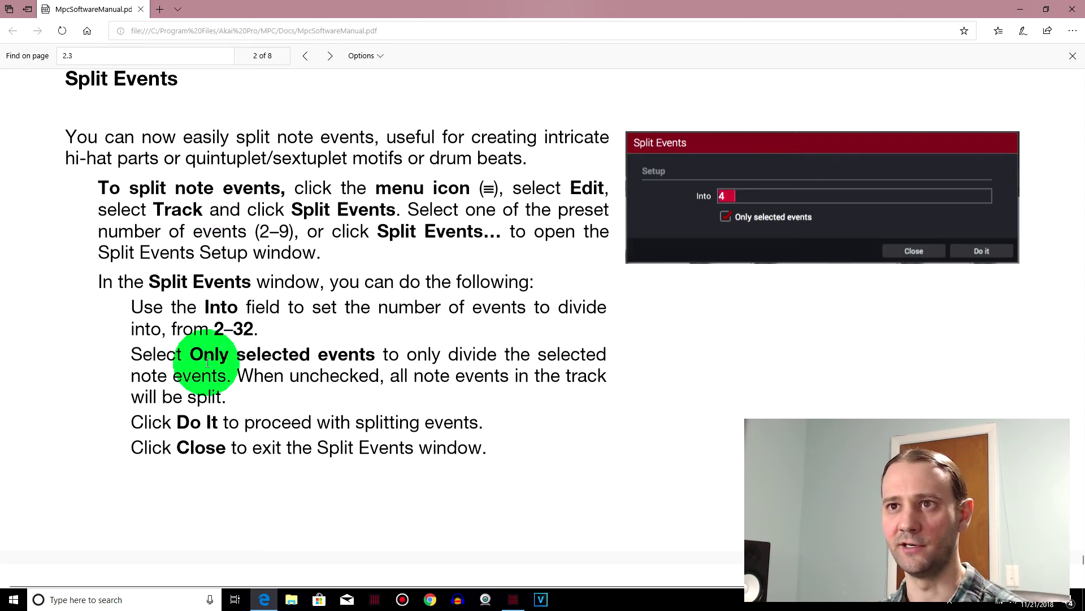
scroll(208, 362, "down", 3)
scroll(207, 363, "down", 15)
scroll(207, 365, "up", 1)
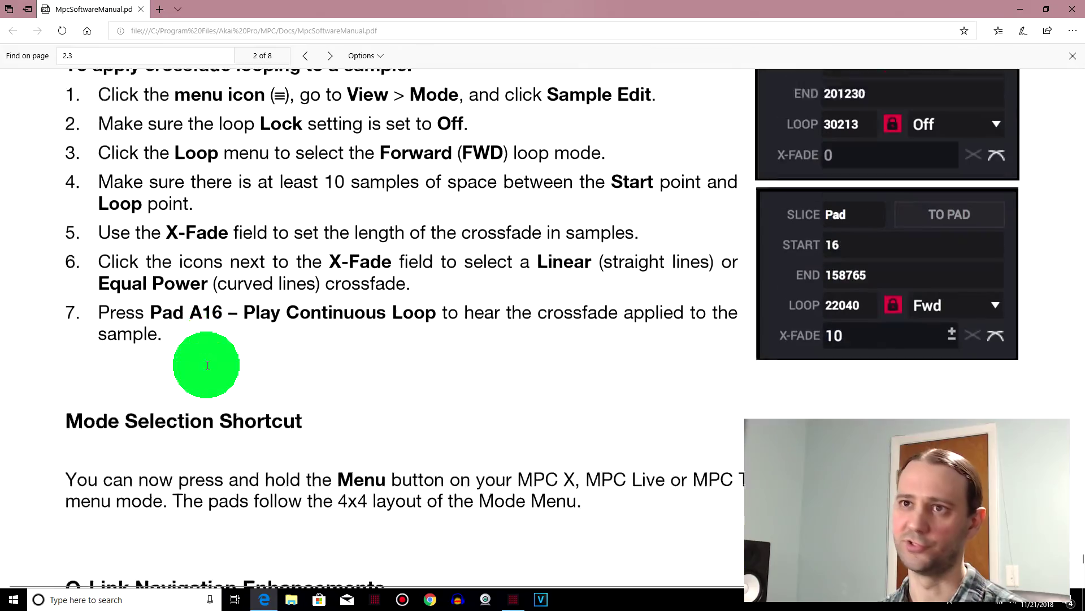
scroll(207, 365, "down", 10)
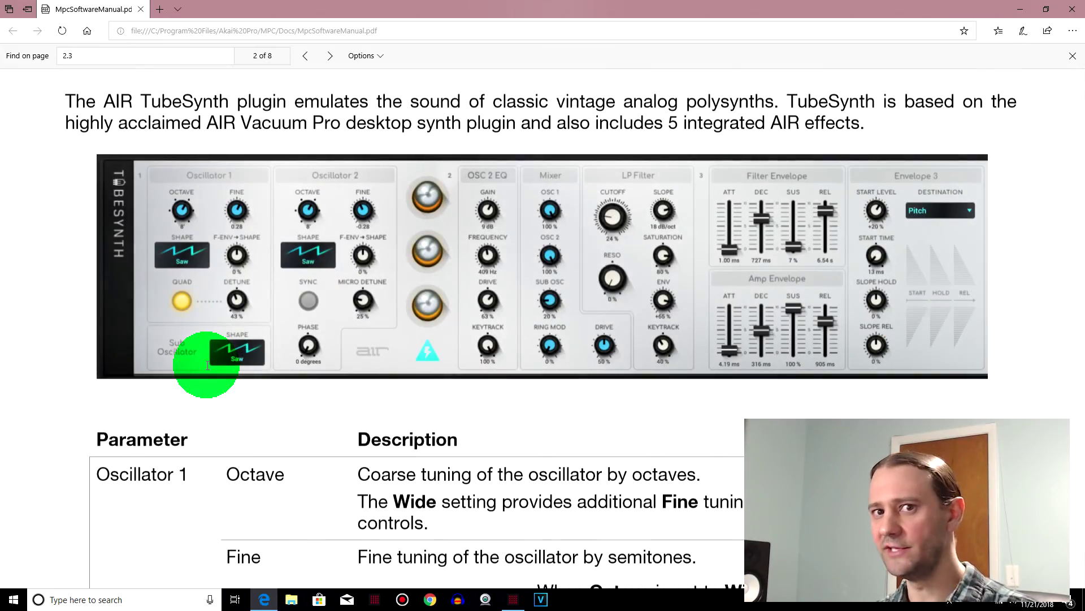